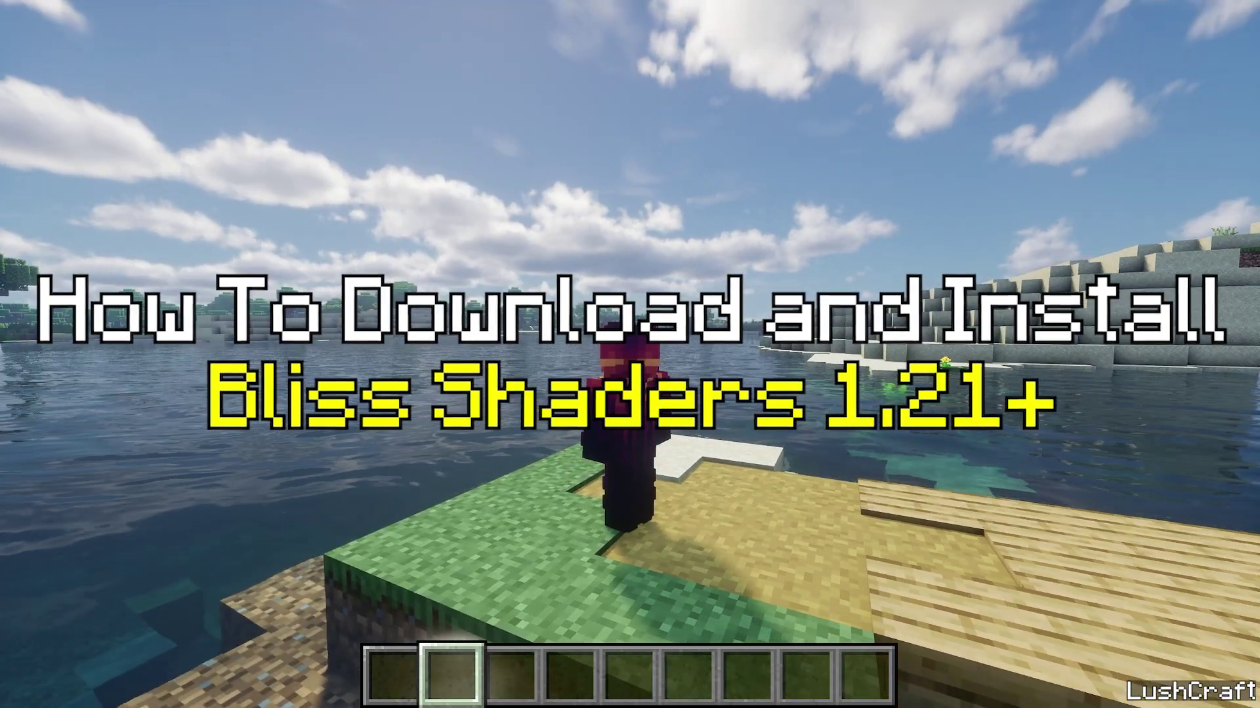
key(F2)
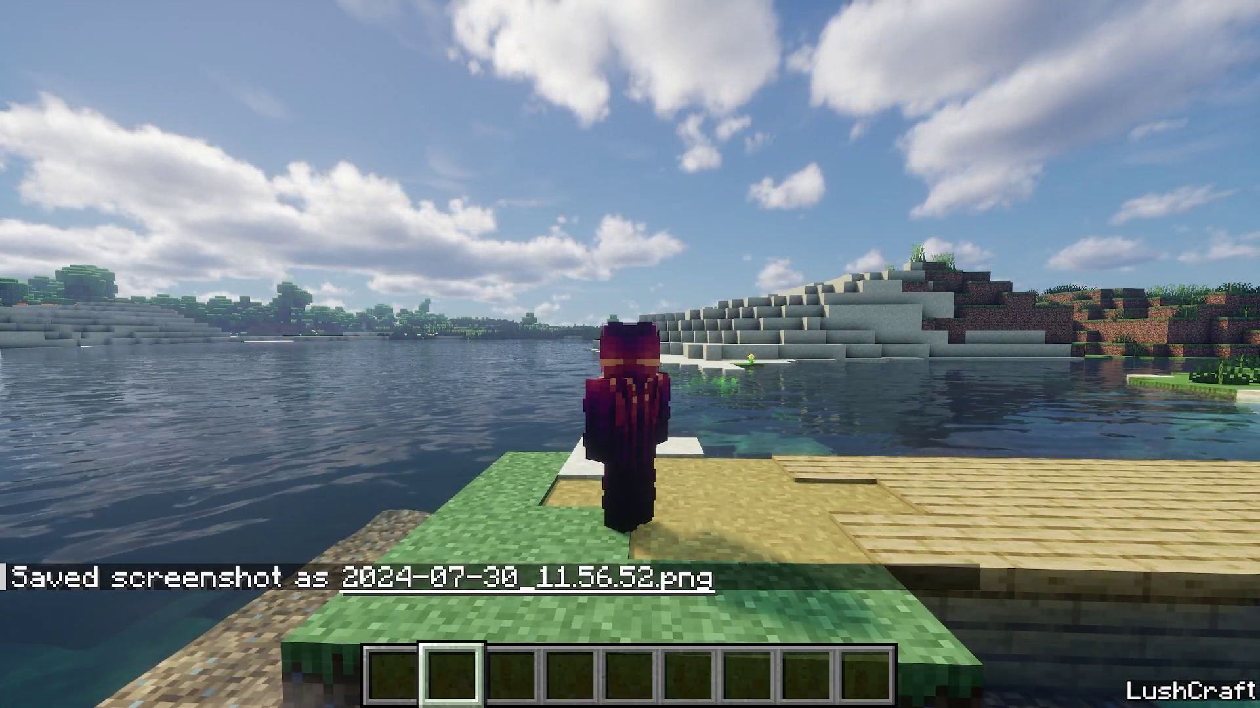
key(F3)
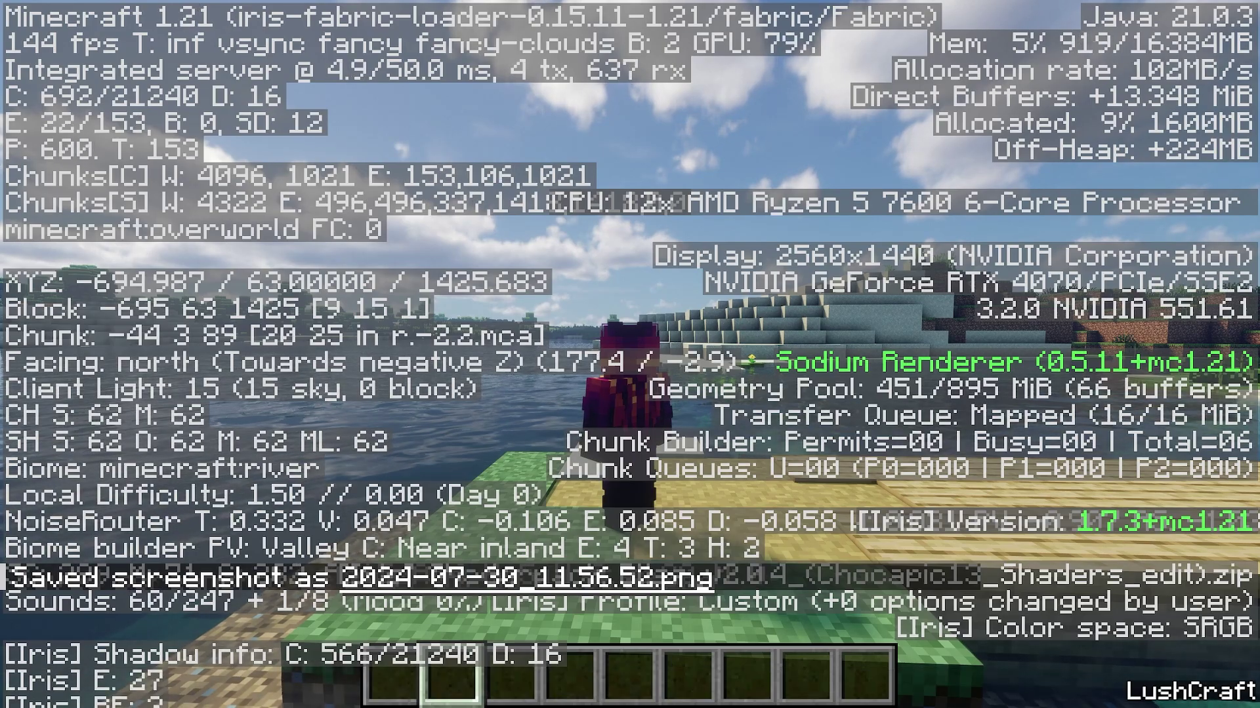
key(F3)
key(F5)
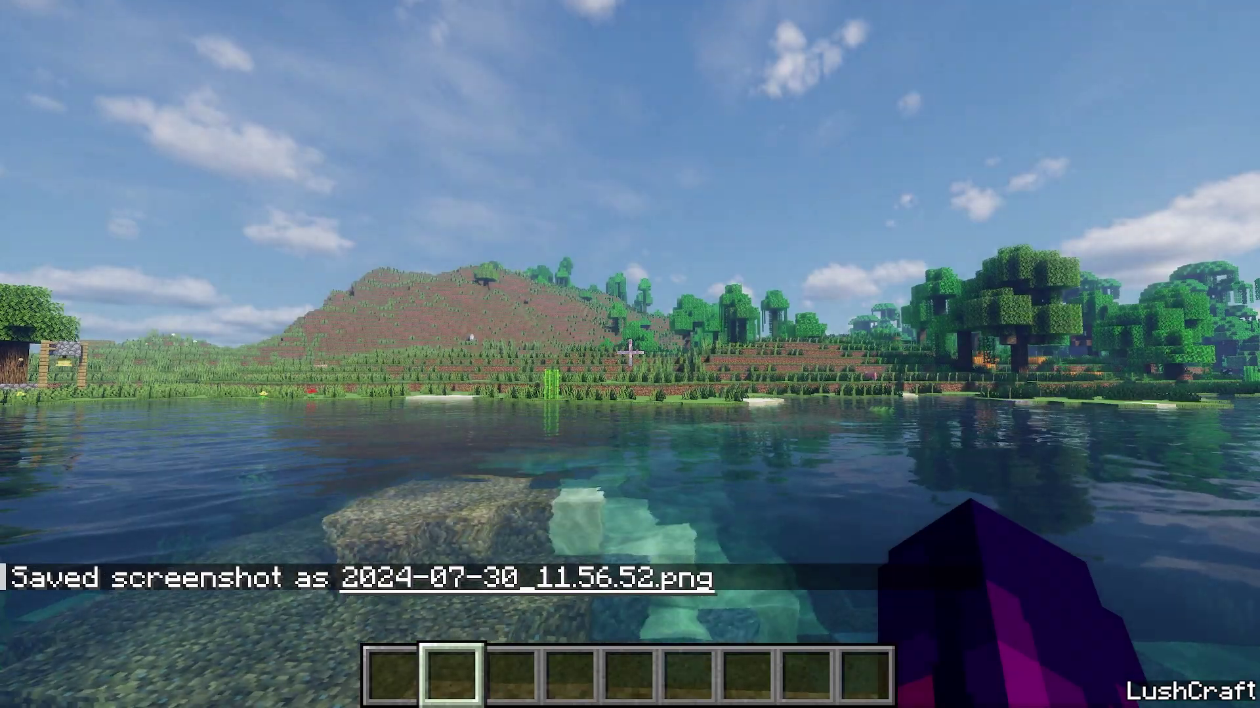
key(w)
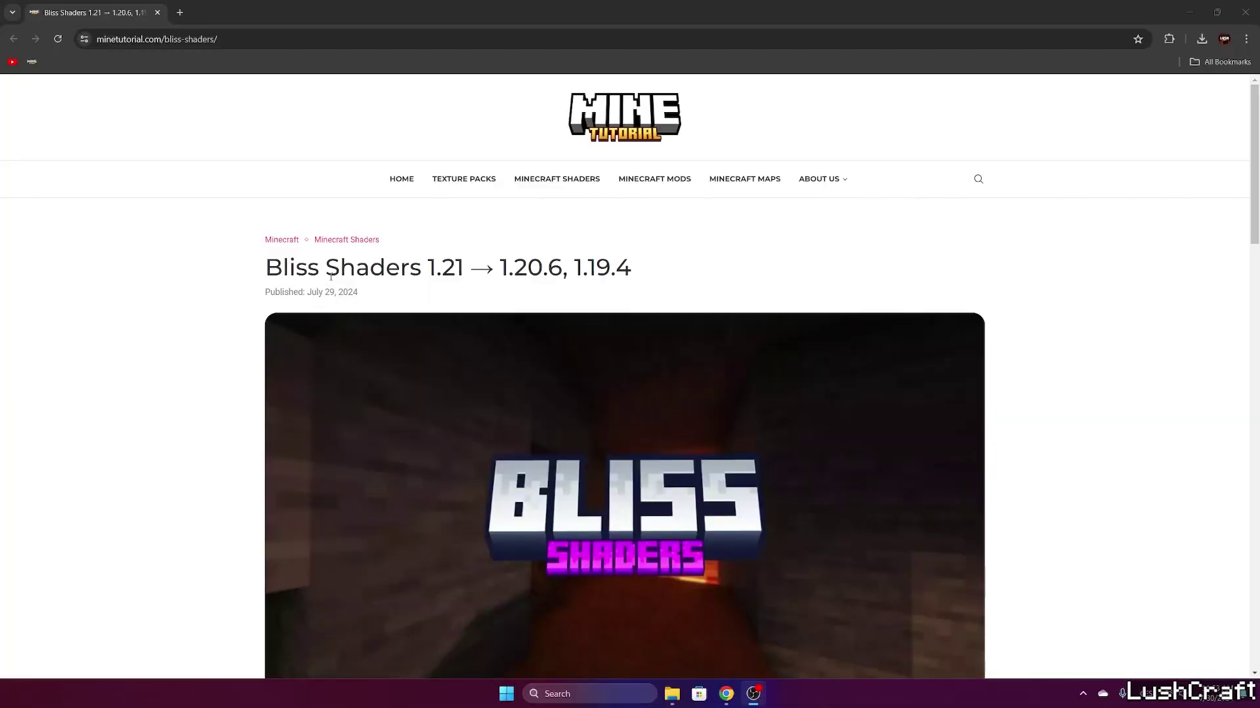
- Examine the Bliss Shaders page's description, download and installation instructions, and download links
scroll(214, 299, down, 2)
scroll(203, 305, up, 2)
scroll(252, 291, down, 7)
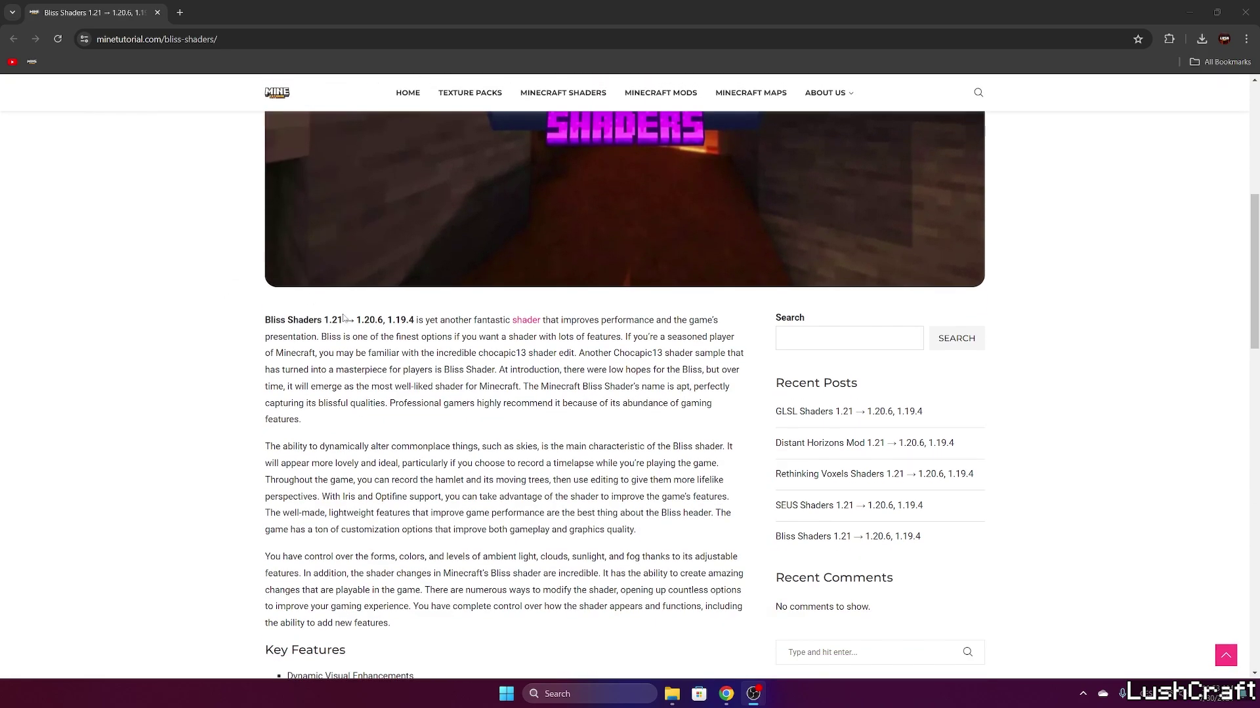
scroll(360, 321, down, 2)
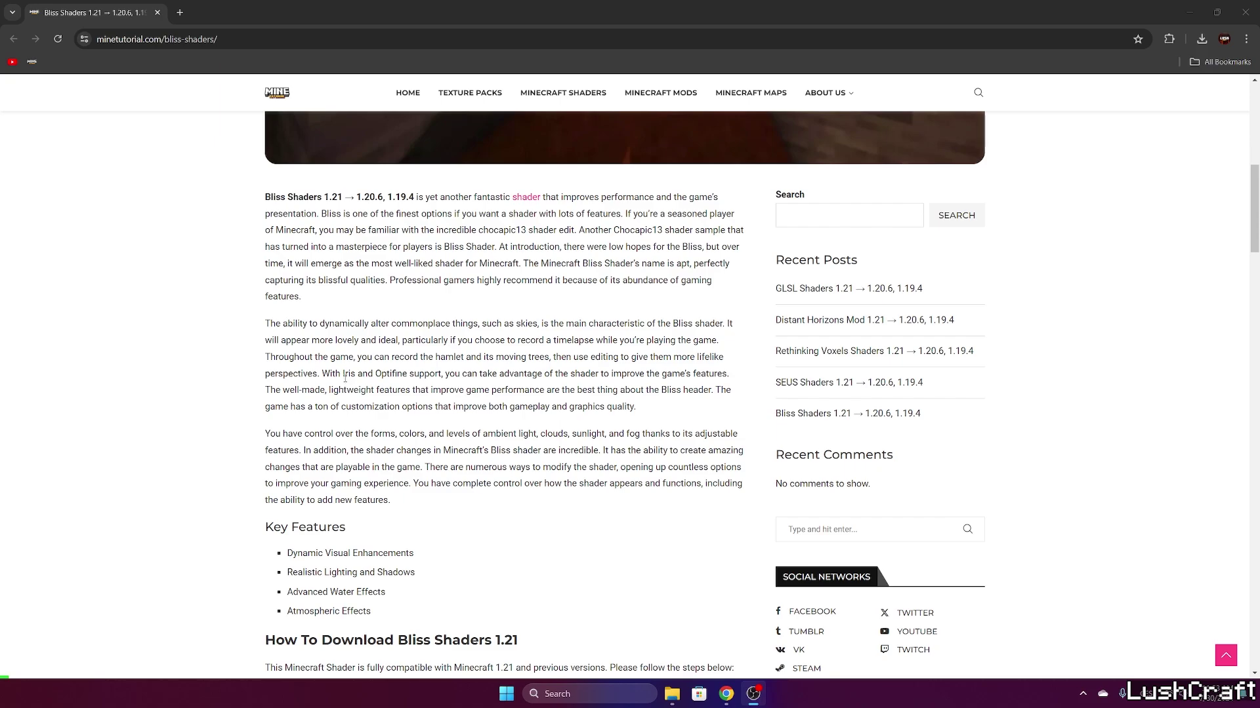
scroll(345, 380, down, 6)
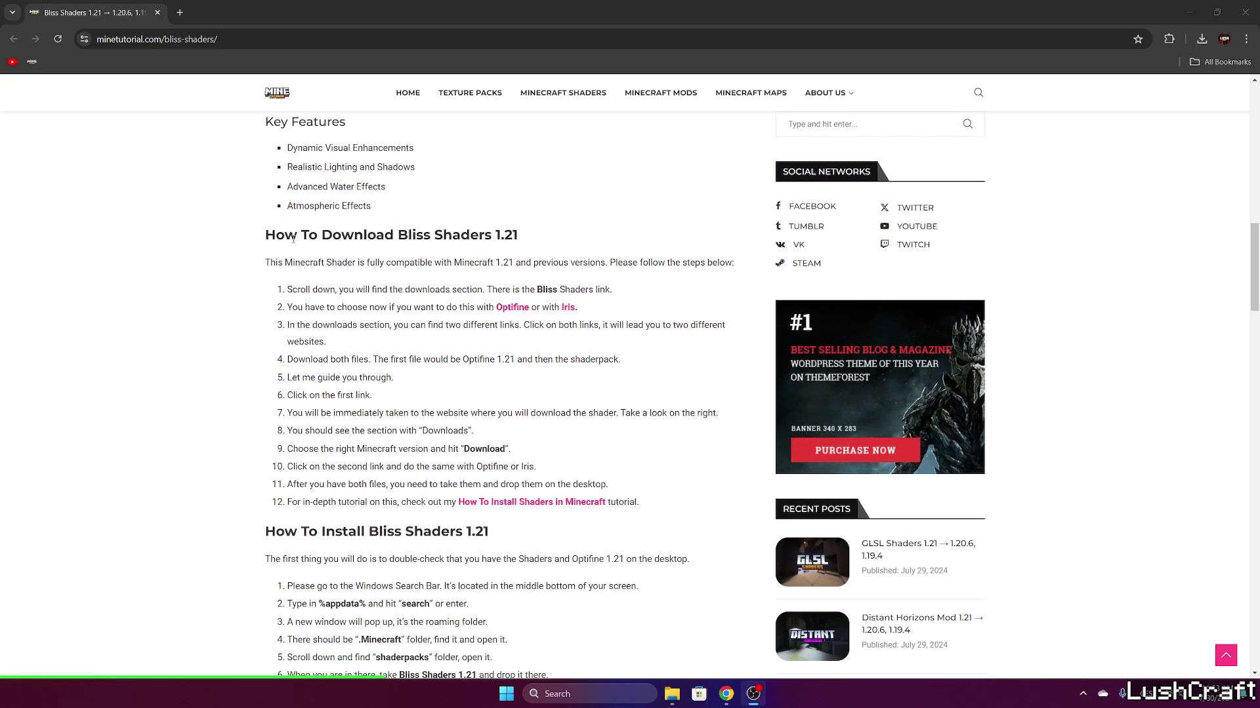
scroll(328, 262, down, 8)
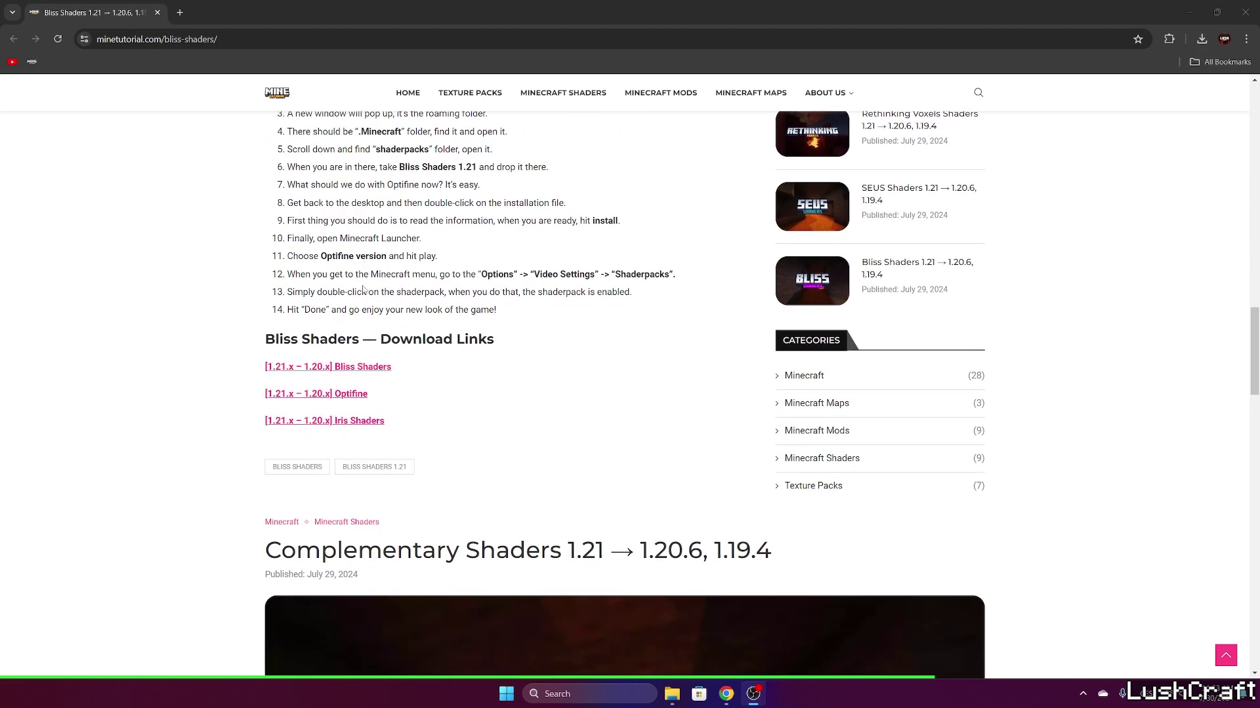
scroll(476, 341, up, 12)
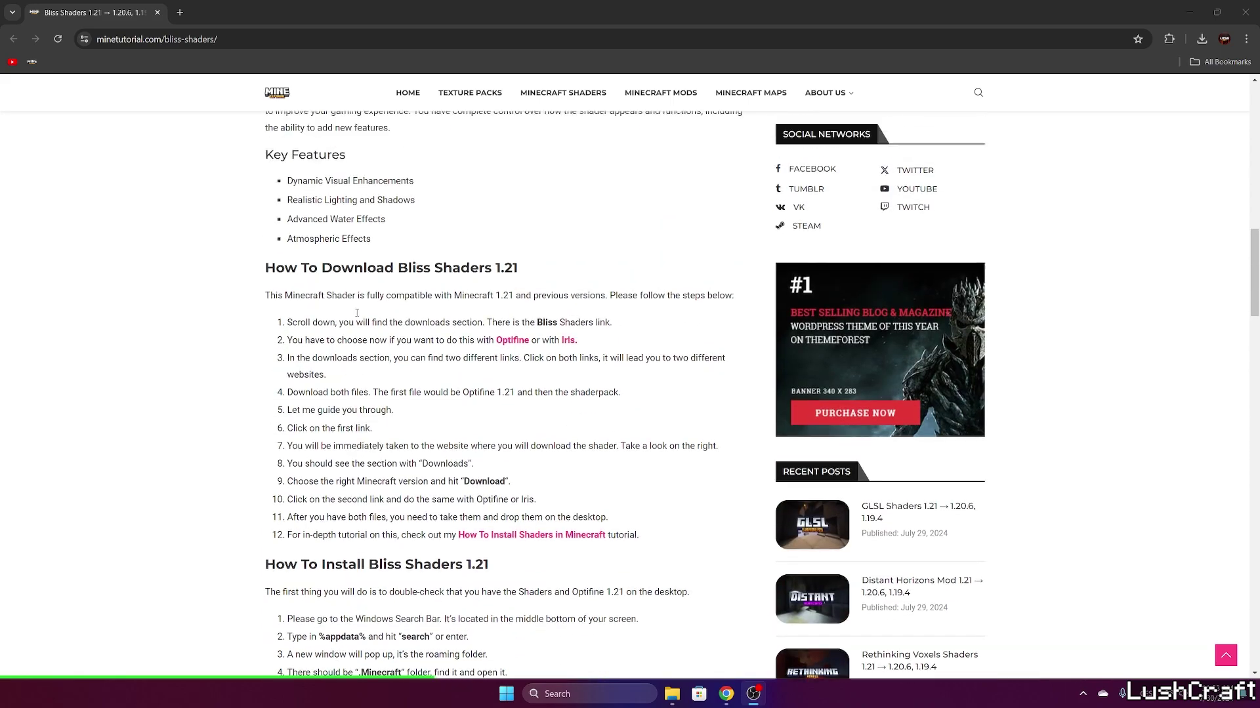
scroll(351, 321, down, 10)
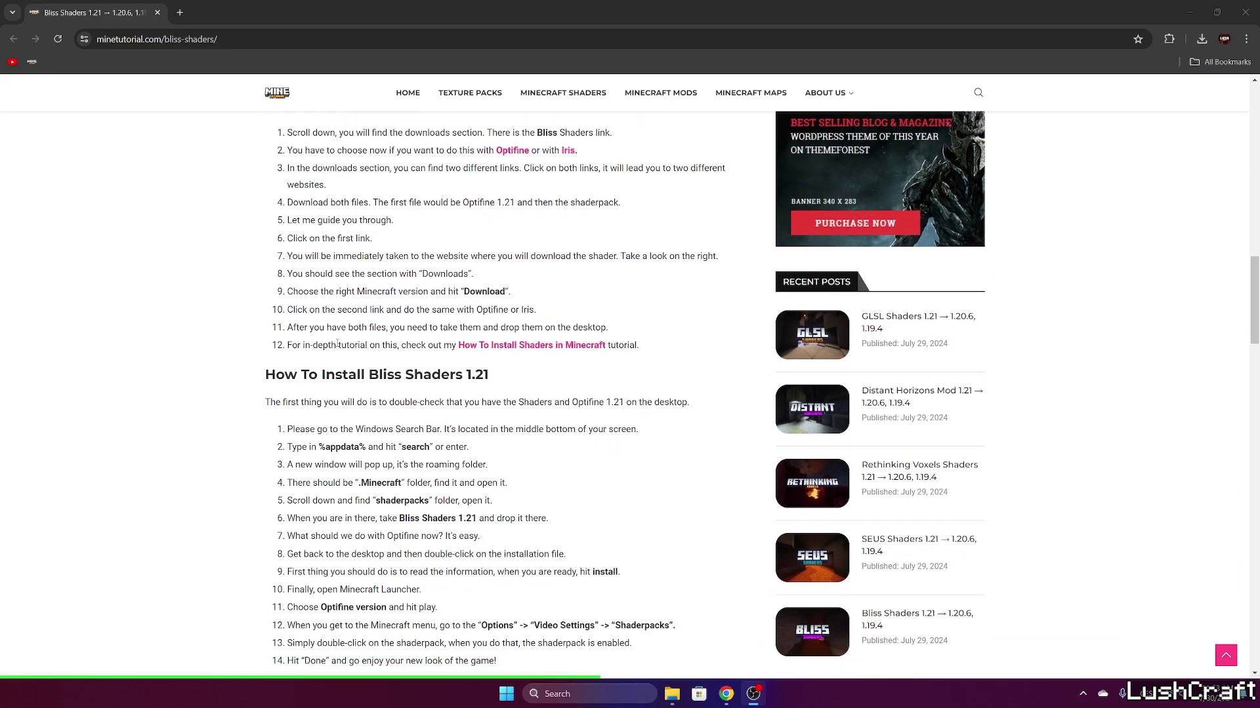
scroll(361, 358, up, 4)
scroll(418, 346, down, 6)
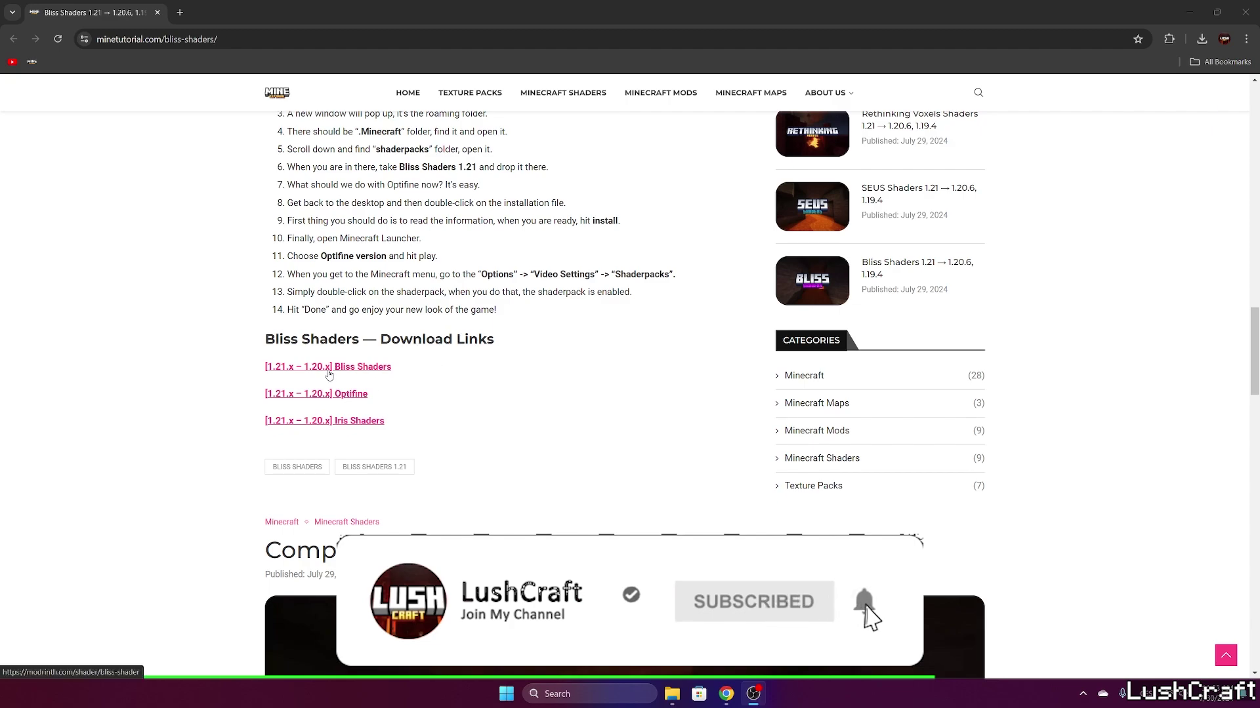
- Open the Bliss Shaders page on Modrinth from the article's download links and download version v2.0.4
click(329, 371)
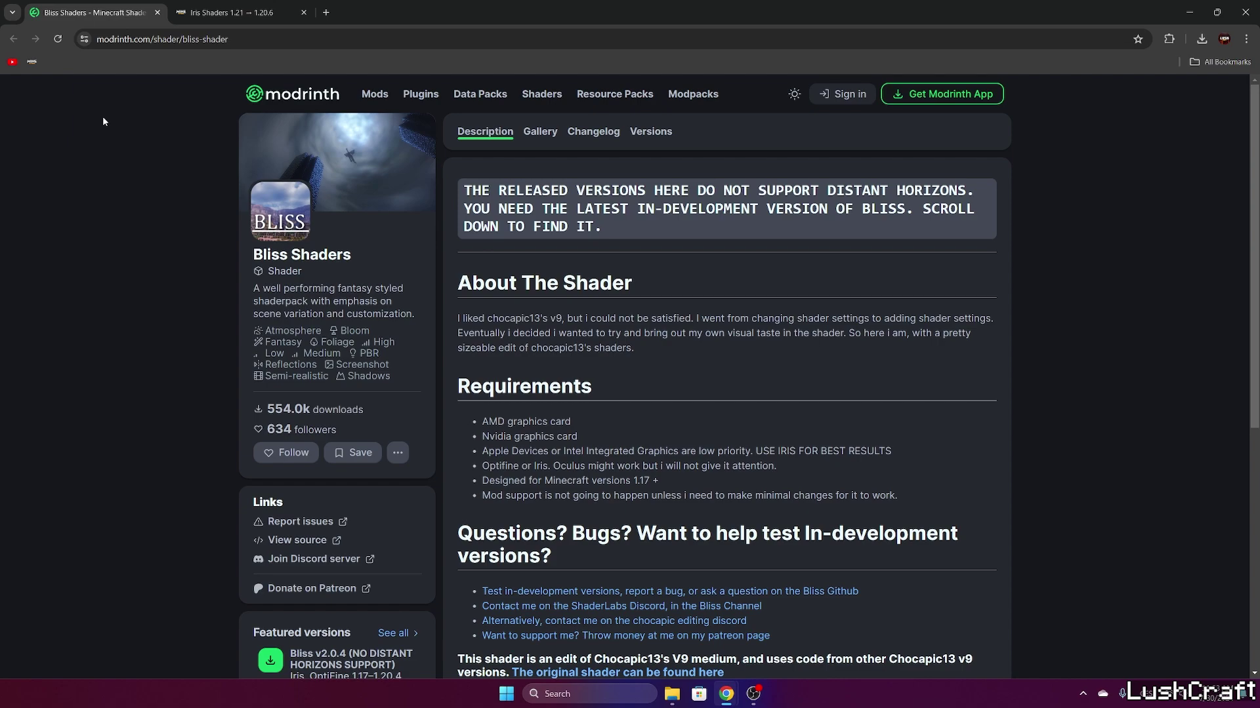
click(667, 133)
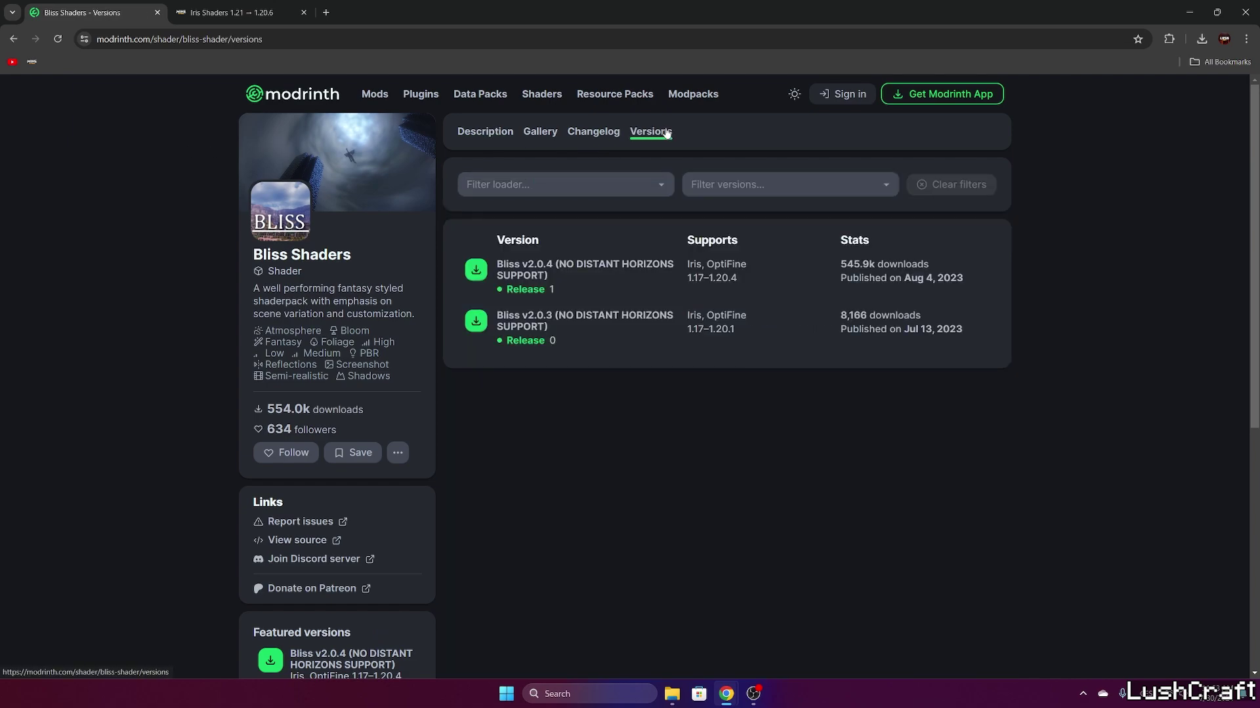
click(581, 280)
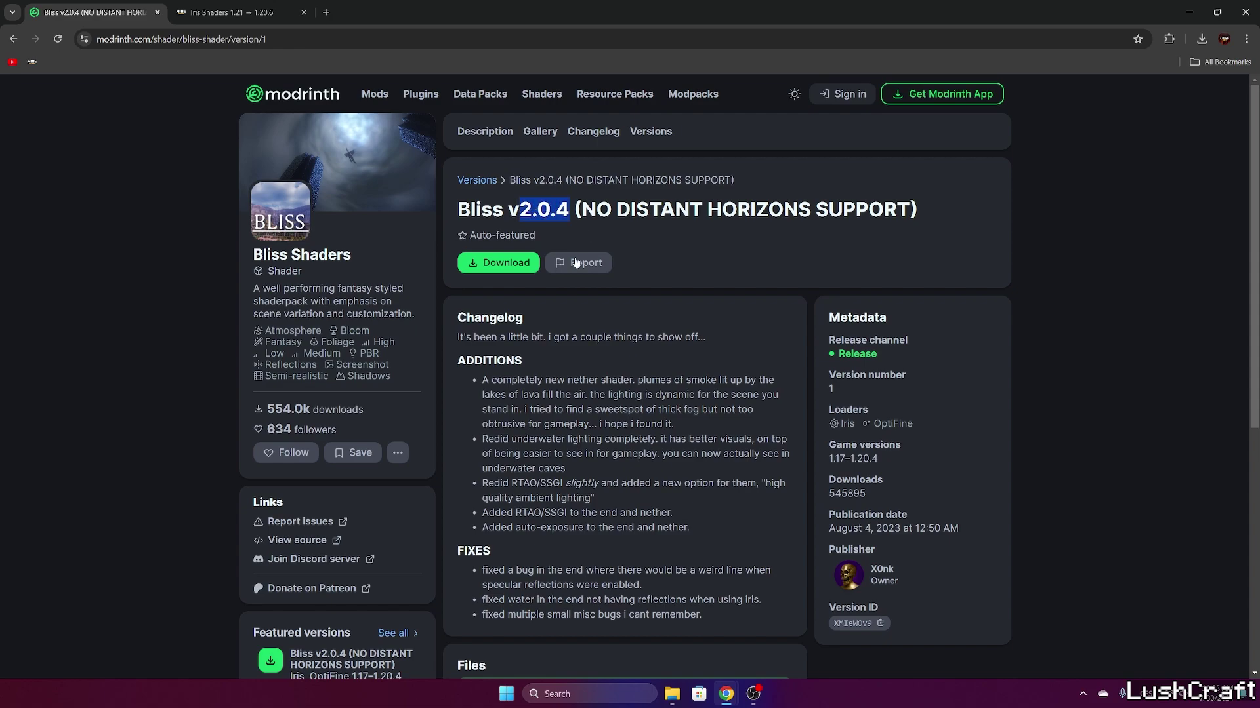
click(502, 262)
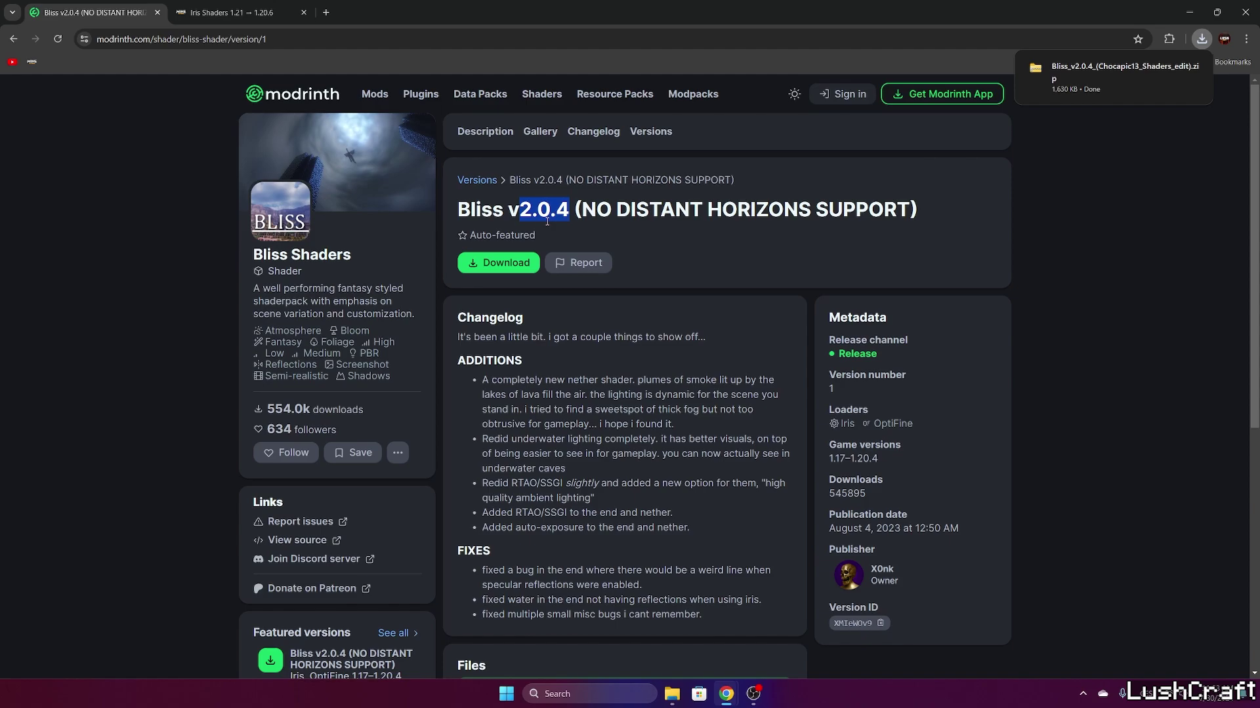
- Place the downloaded Bliss_v2.0.4_(Chocapic13_Shaders_edit).zip on the desktop and restore the browser to full size
key(super+Down)
click(1214, 261)
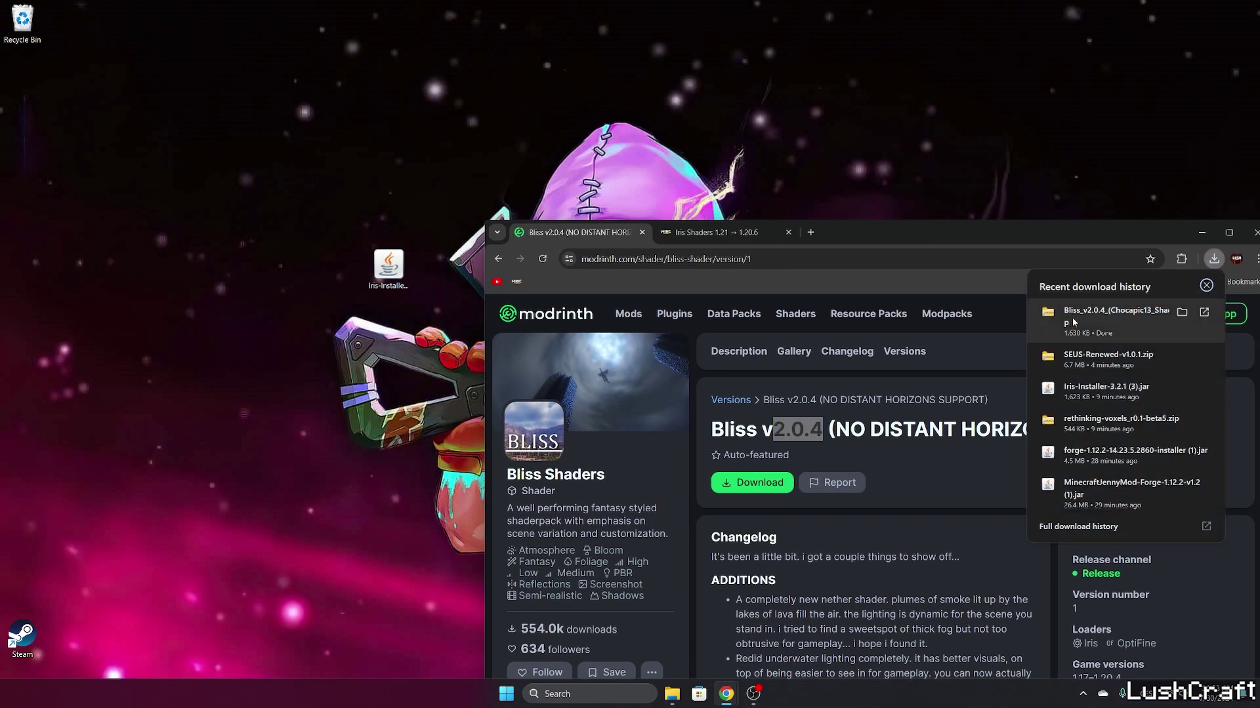
drag(1115, 332, 26, 77)
key(super+Up)
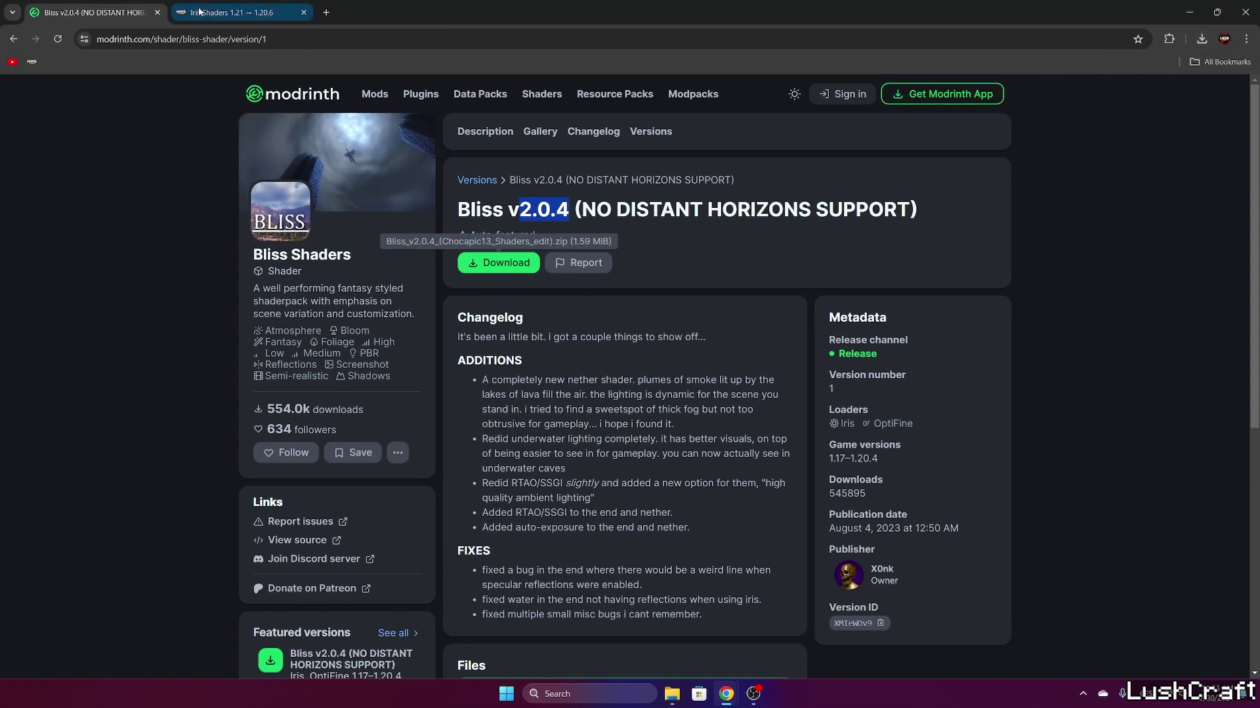
- Close the Bliss download page and examine the Iris Shaders article's download and installation instructions
click(158, 12)
scroll(282, 192, down, 3)
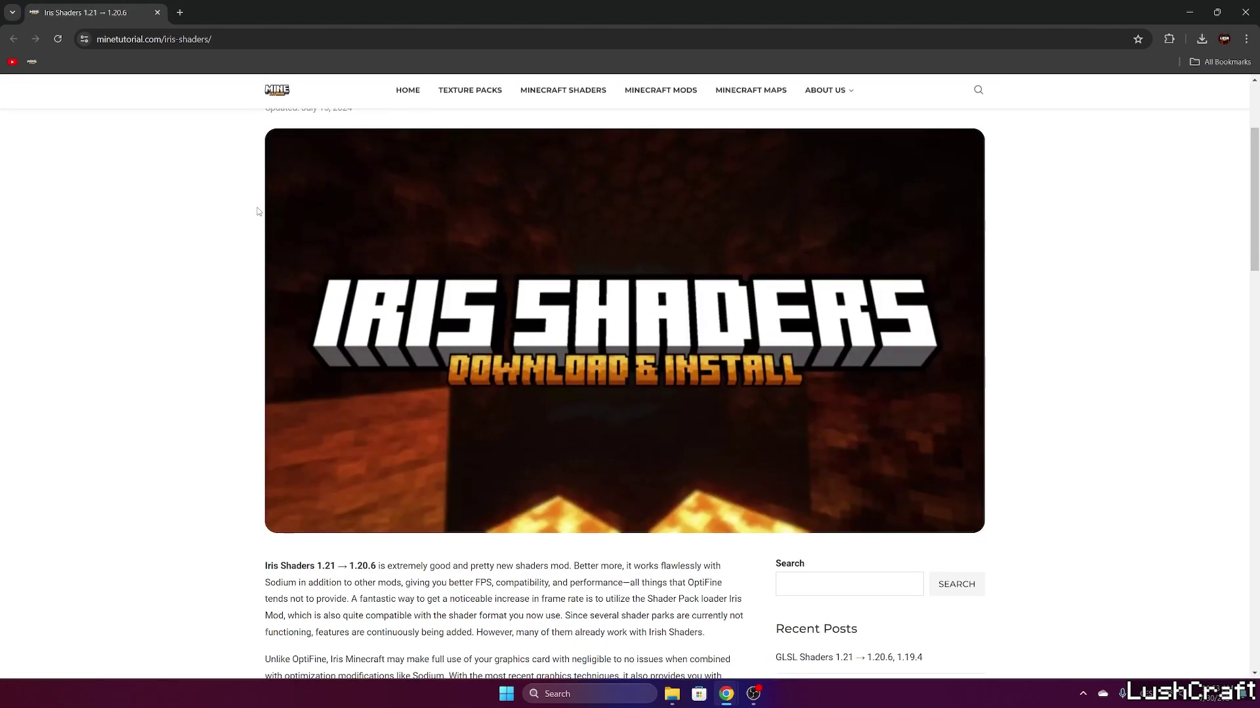
scroll(253, 216, up, 3)
scroll(231, 246, down, 3)
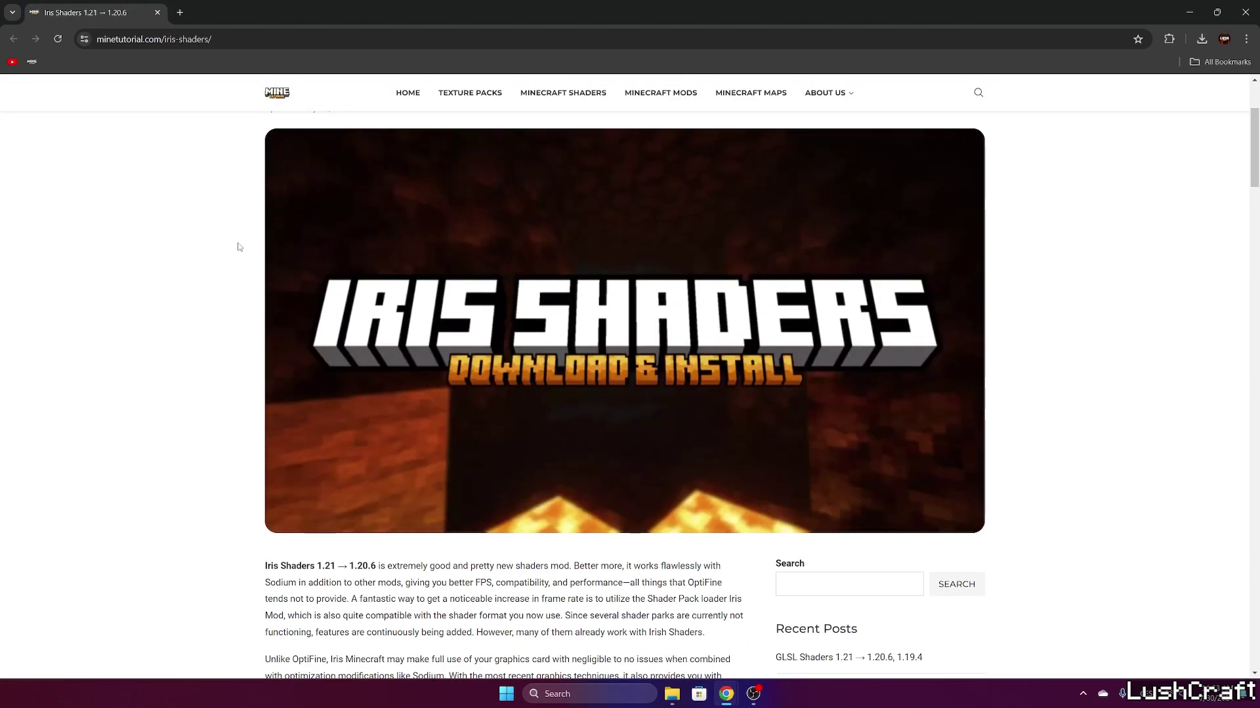
scroll(231, 247, down, 7)
scroll(204, 243, down, 4)
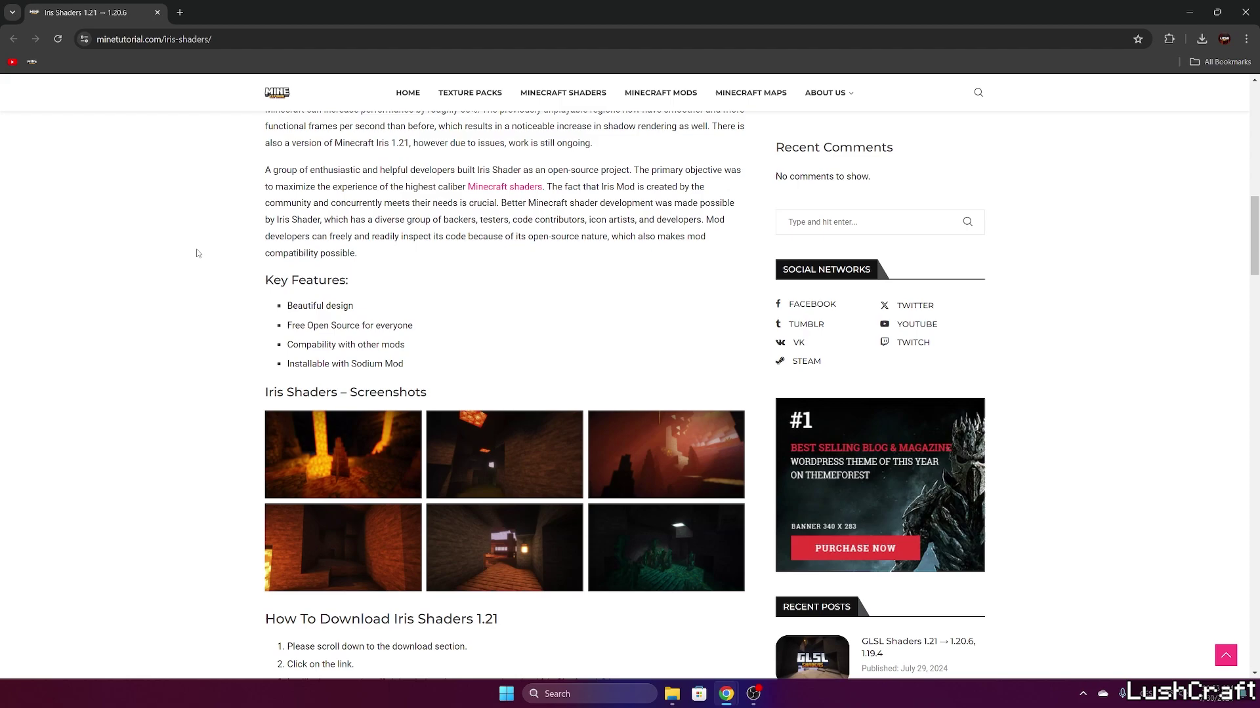
scroll(194, 253, up, 4)
scroll(366, 309, down, 4)
scroll(324, 290, down, 4)
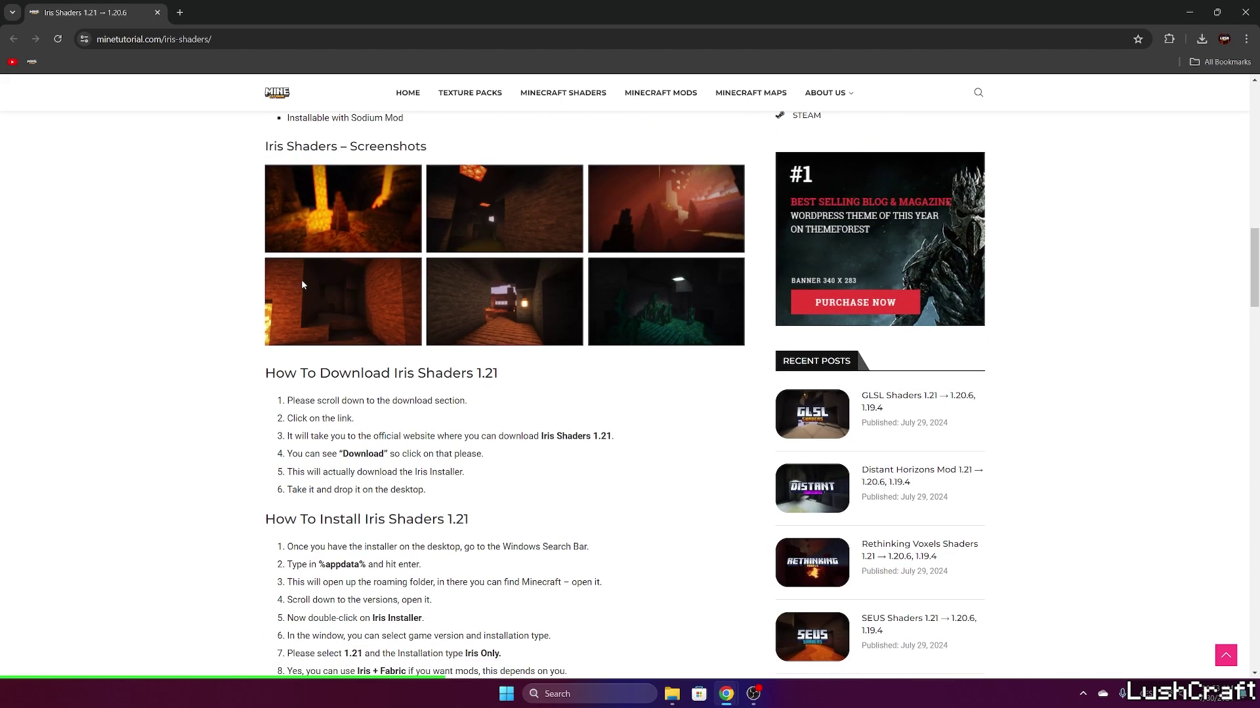
scroll(407, 272, down, 6)
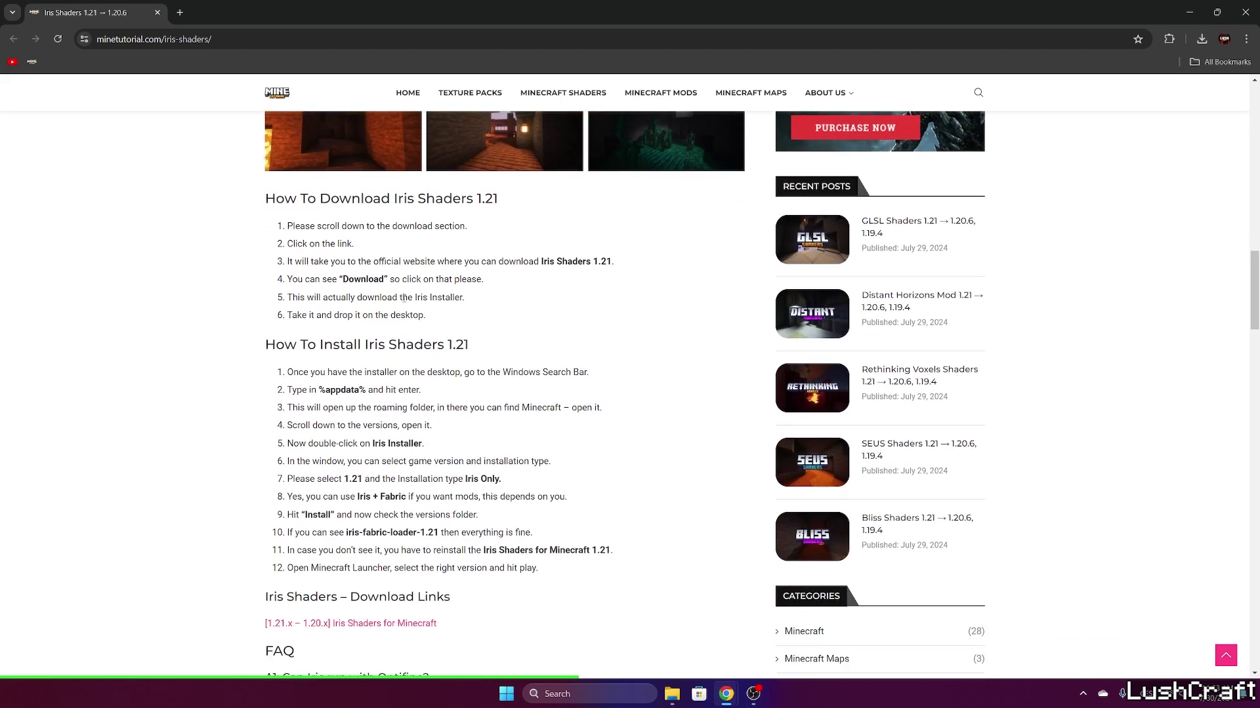
- Follow the article's Iris Shaders download link to the Iris installer download page, and close the browser
scroll(322, 434, down, 1)
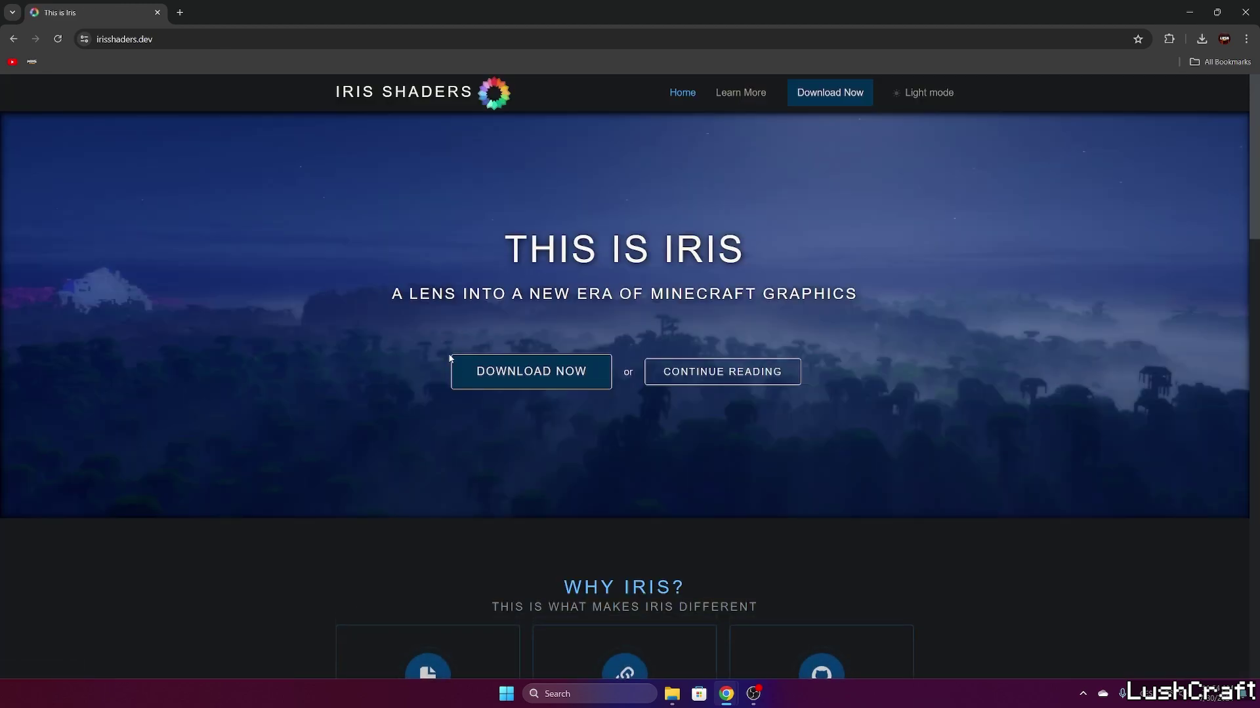
click(519, 375)
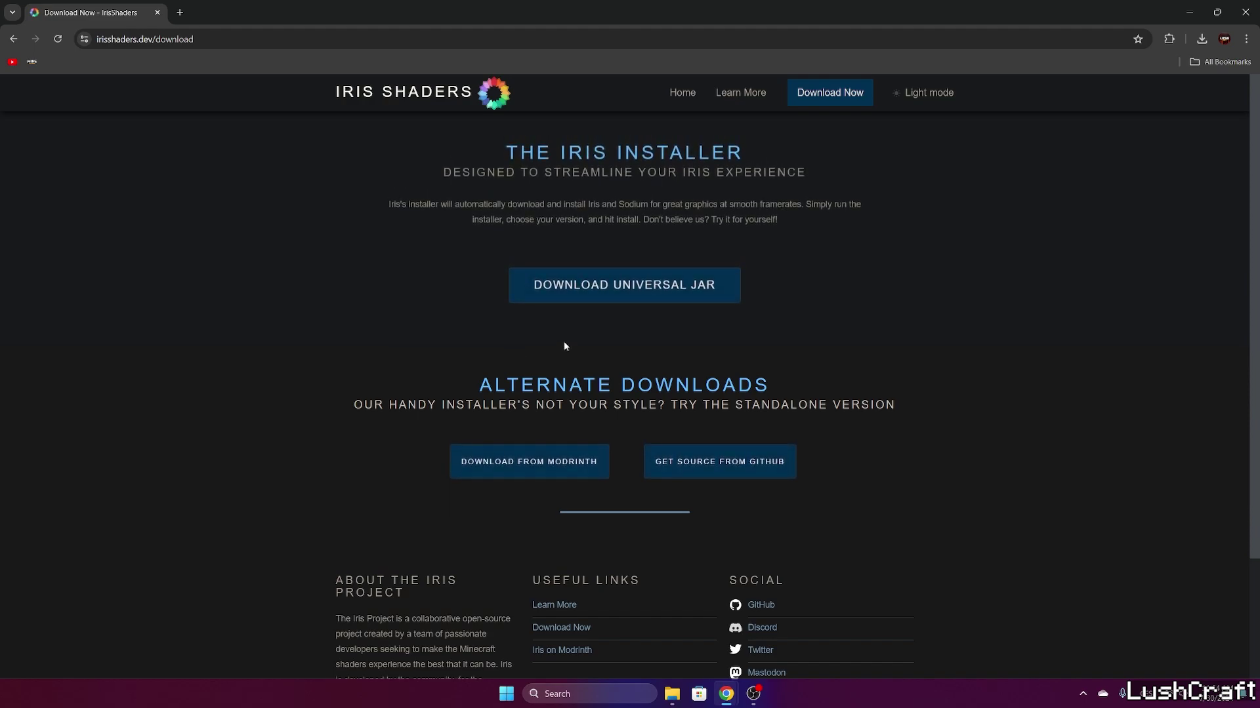
click(1245, 12)
- Move the Iris installer next to the Bliss archive on the desktop and check that it launches
drag(300, 276, 299, 274)
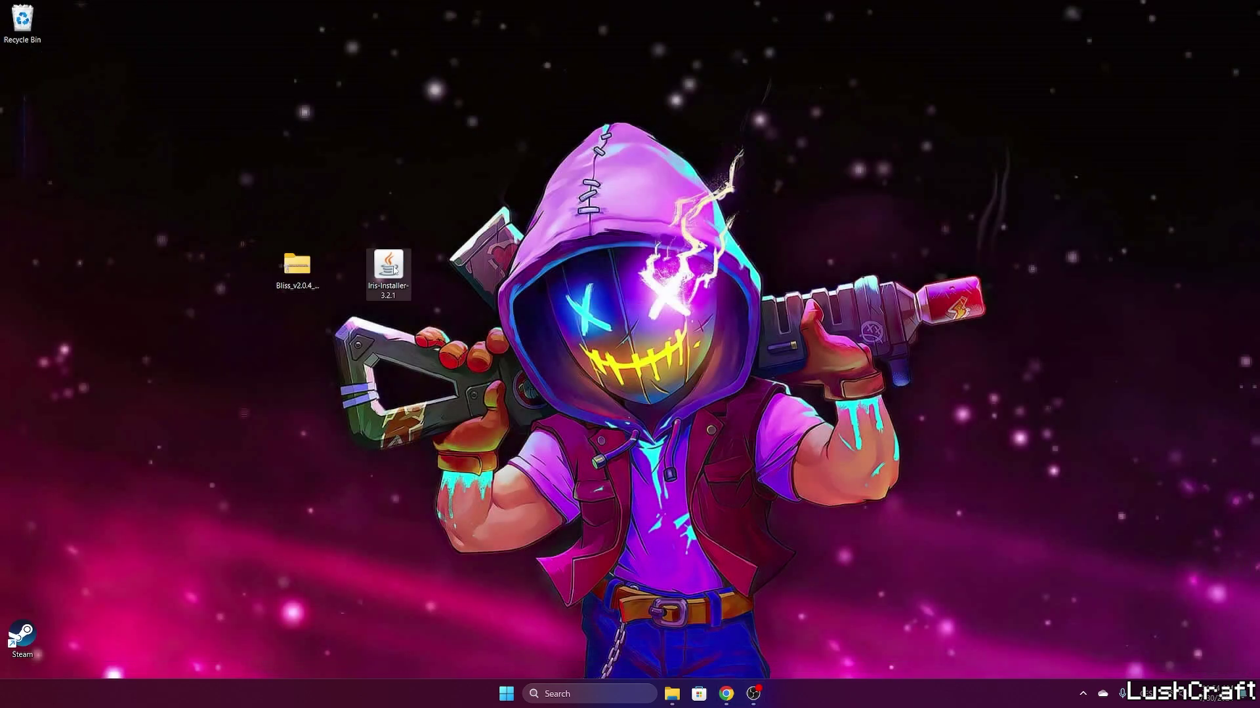
drag(389, 270, 342, 271)
double_click(342, 266)
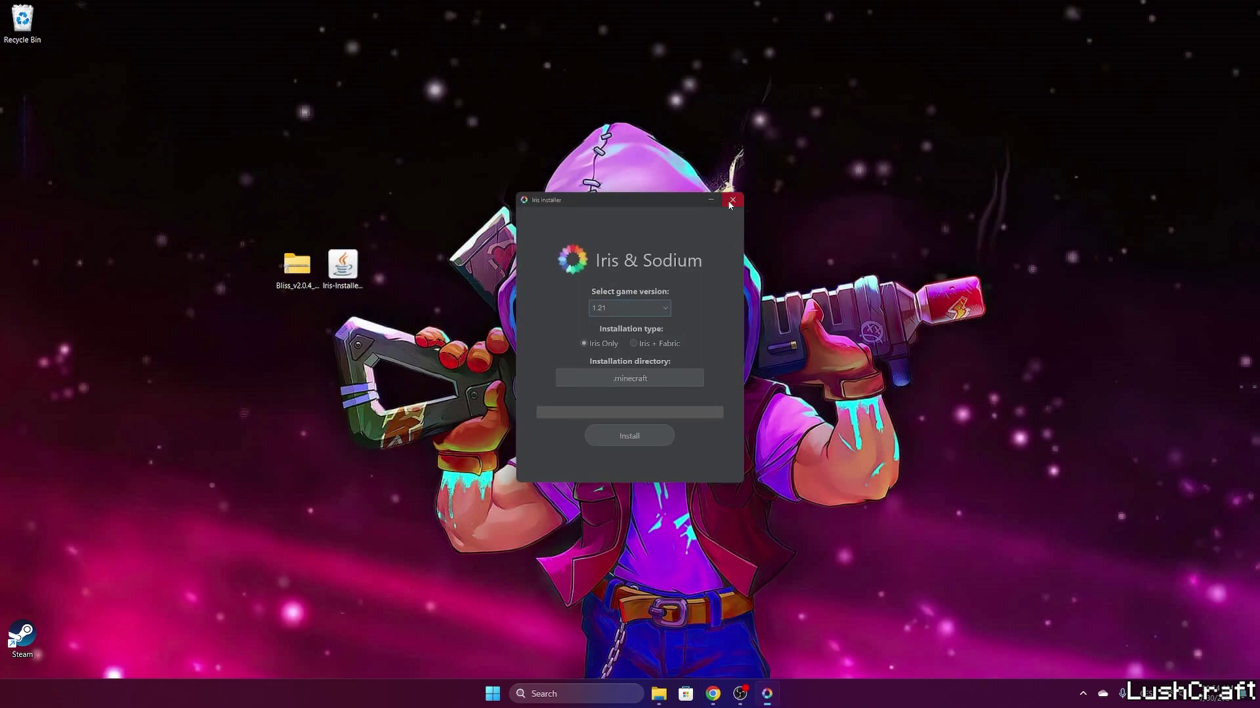
drag(302, 232, 251, 256)
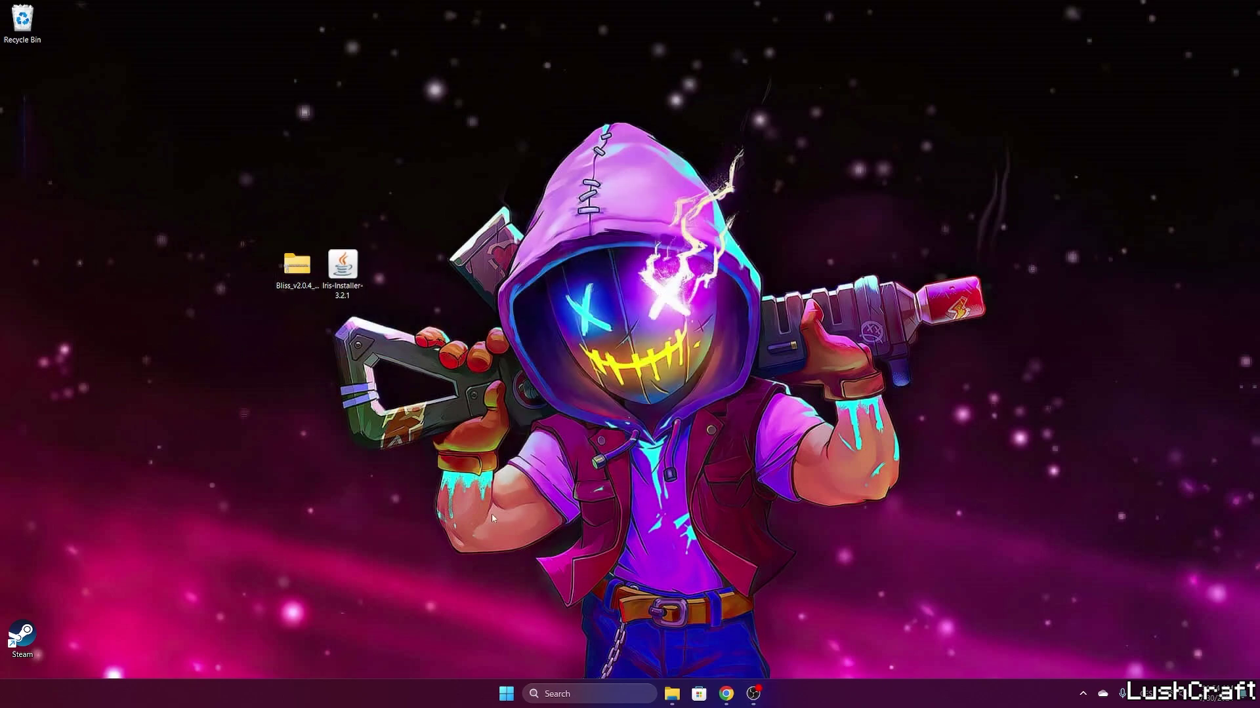
- Open the Roaming folder through a Windows search for %appdata% and enter its .minecraft folder
click(562, 690)
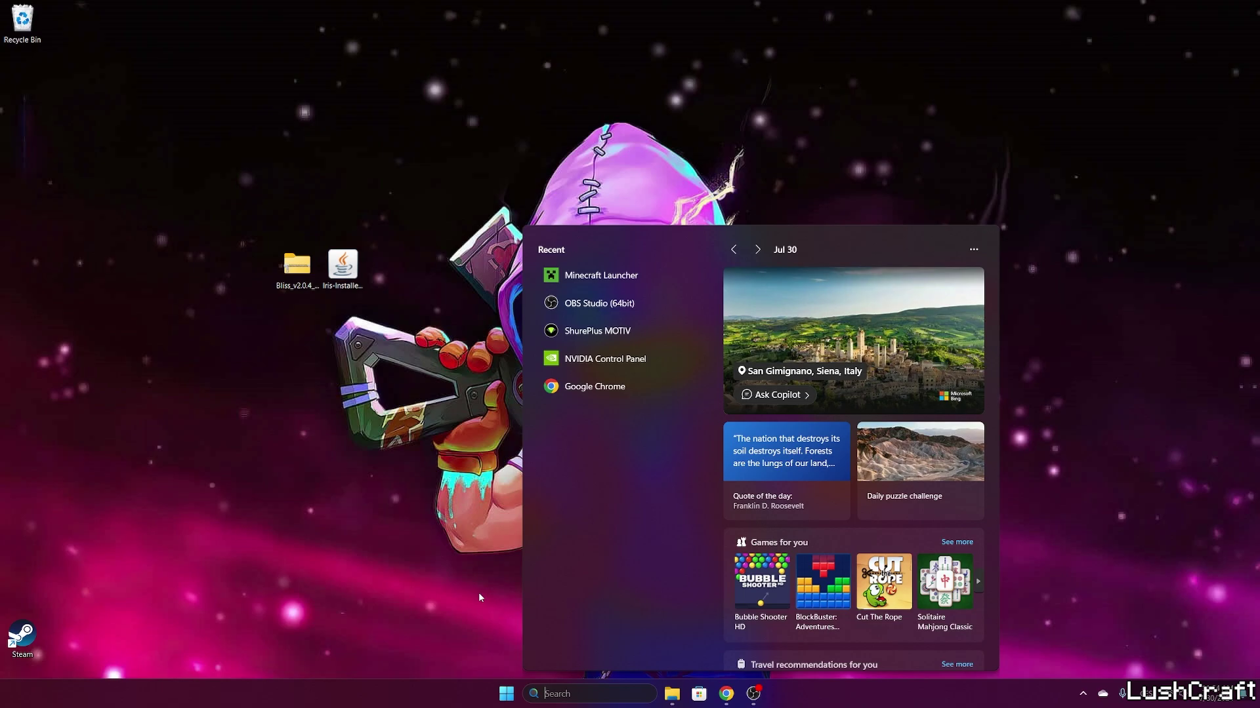
text(%appdata%)
key(Return)
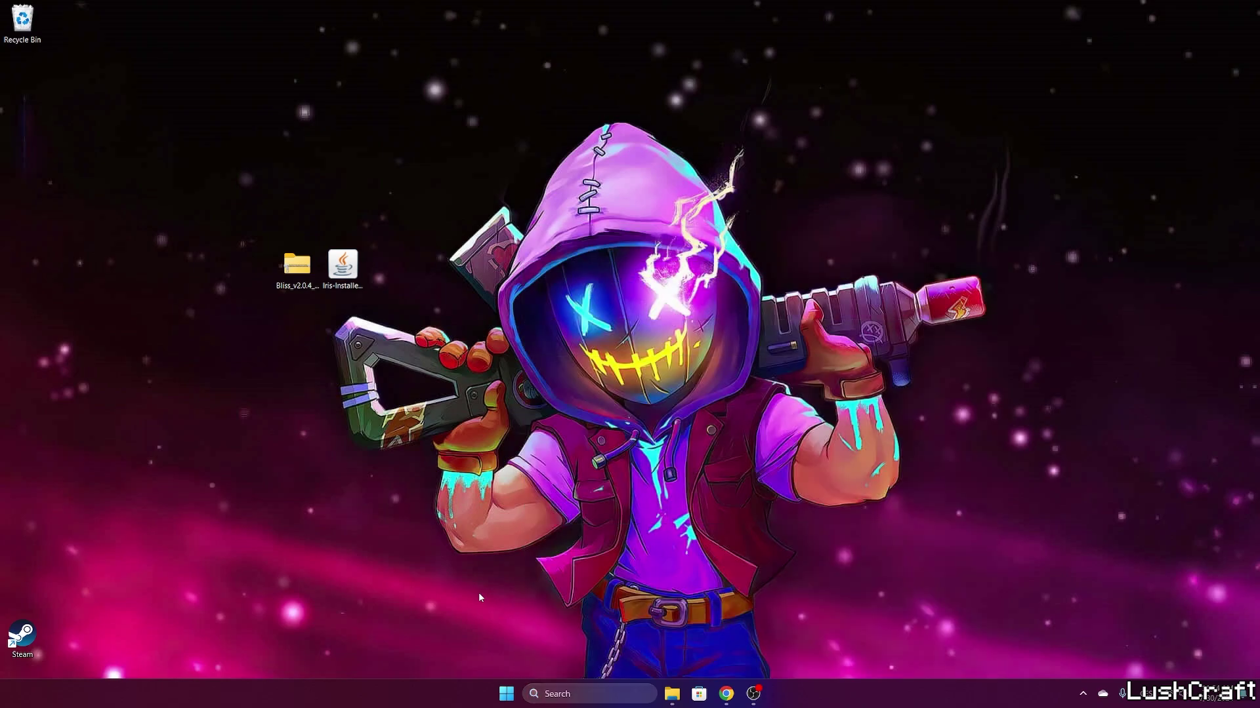
drag(430, 143, 720, 157)
click(657, 268)
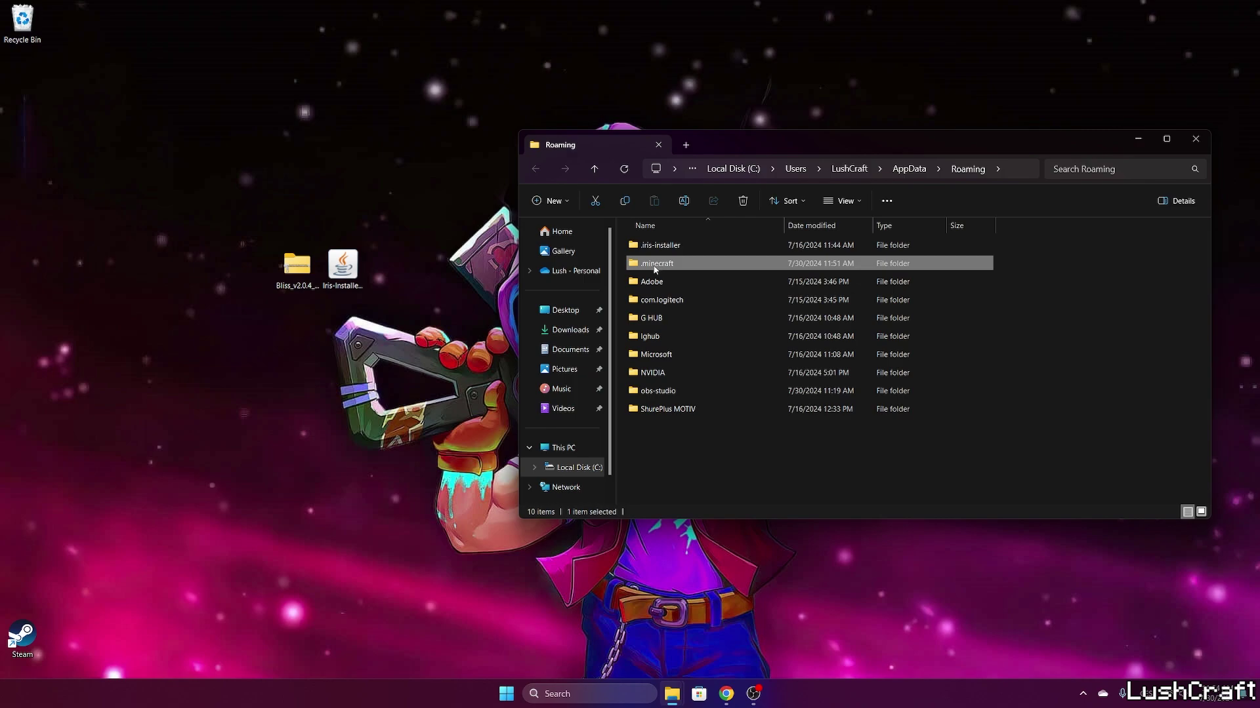
double_click(654, 268)
- Open the shaderpacks folder and move the Bliss v2.0.4 archive from the desktop into it
scroll(662, 328, down, 3)
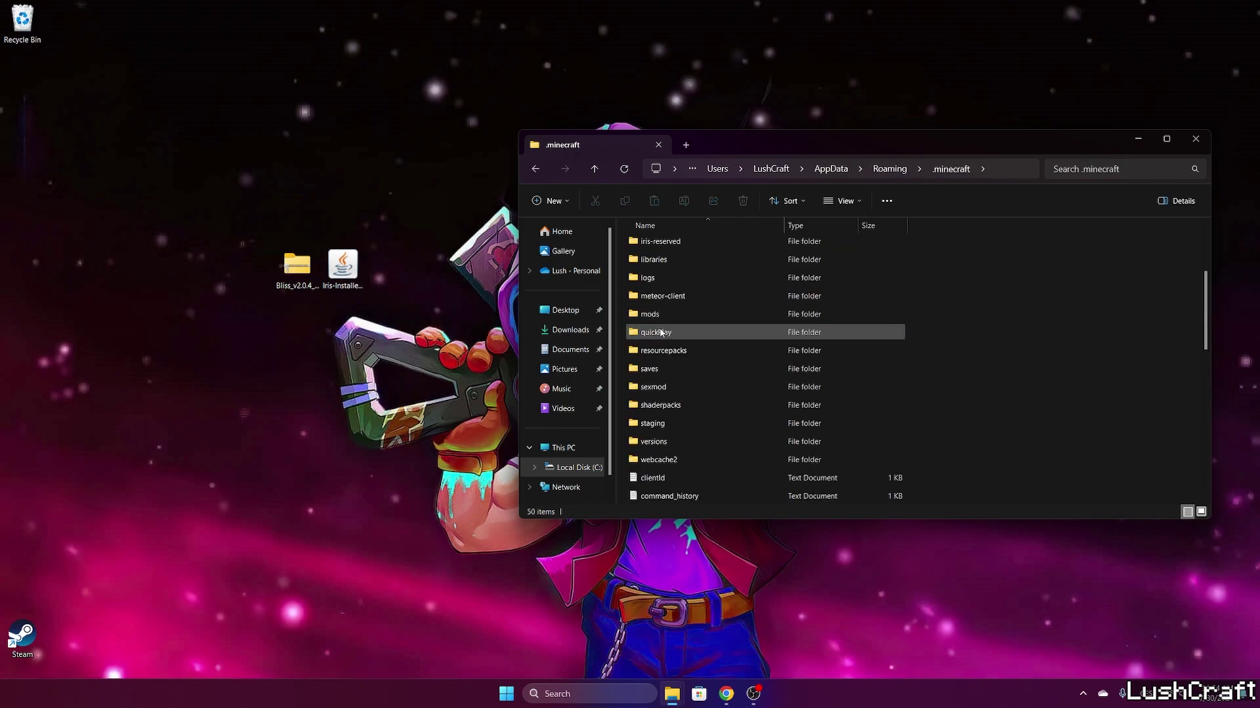
double_click(672, 413)
drag(297, 268, 728, 384)
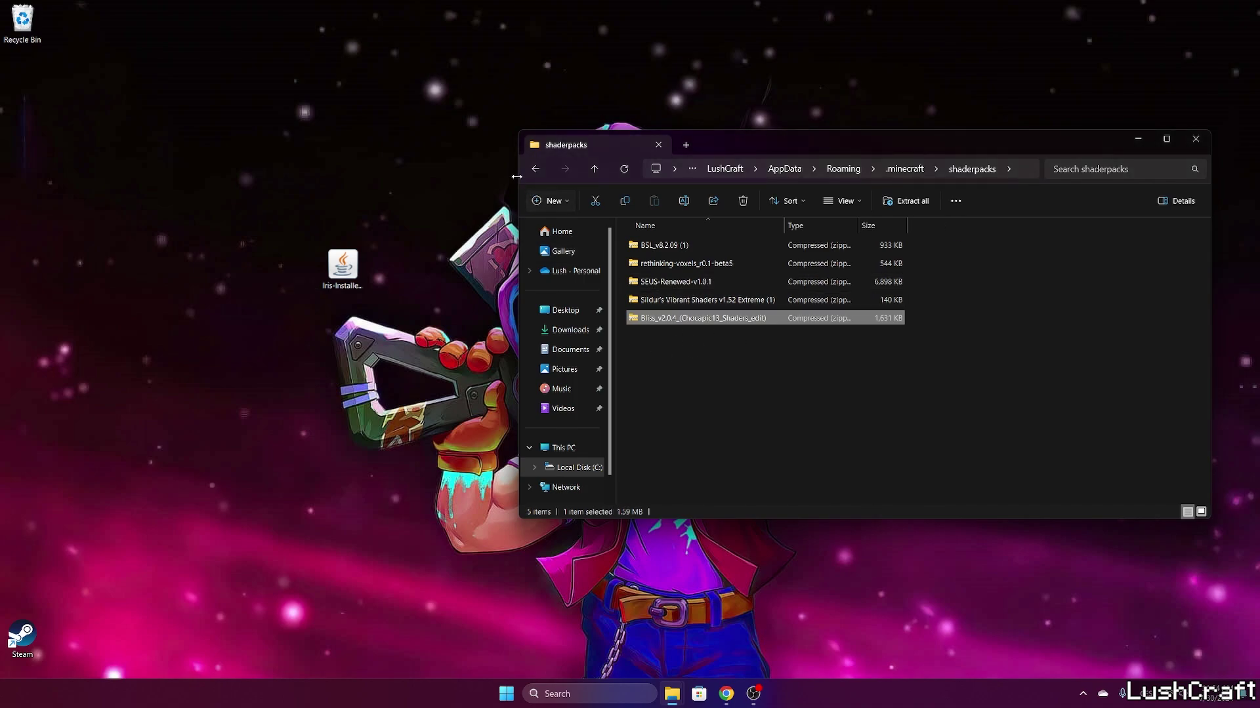
- Return to the .minecraft folder and open its versions folder
click(535, 168)
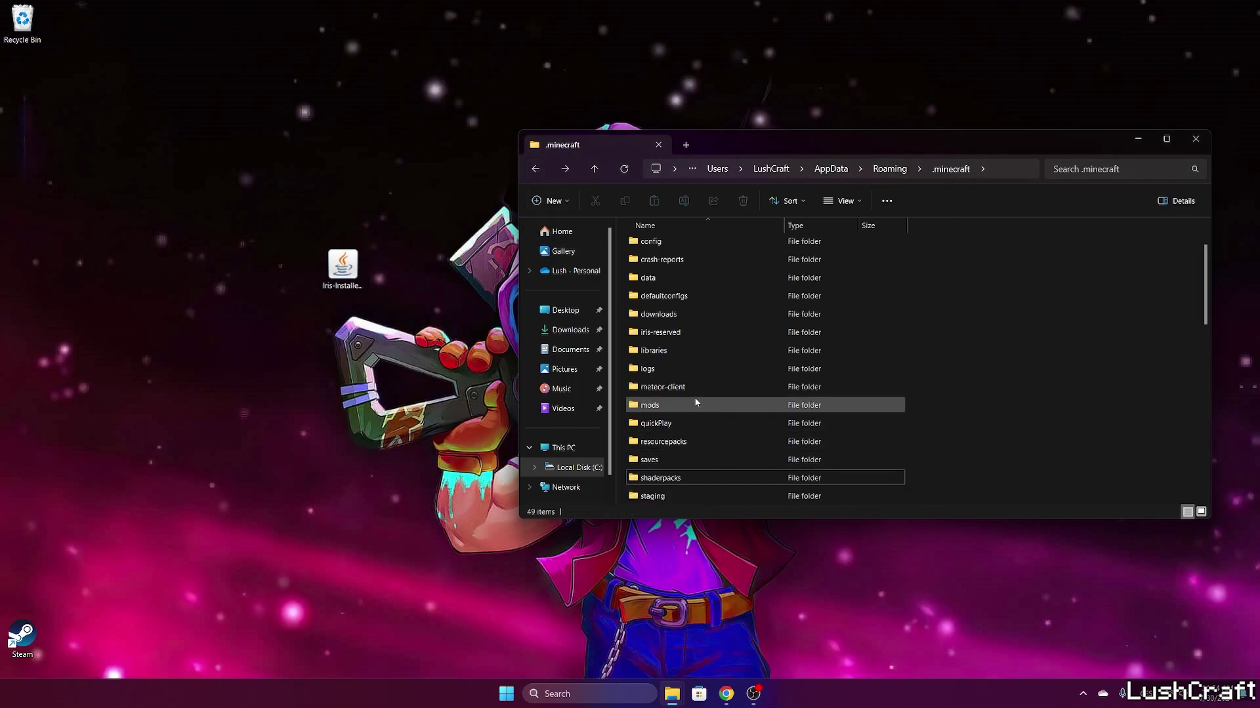
scroll(695, 402, down, 1)
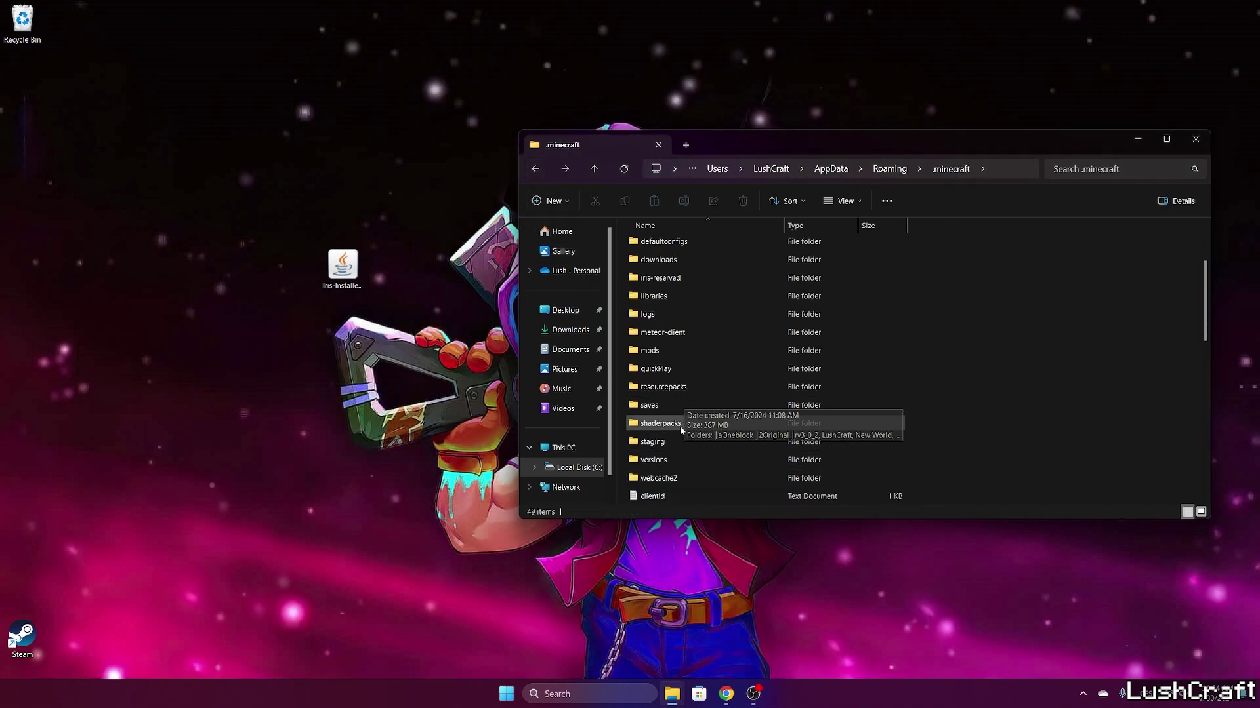
double_click(656, 460)
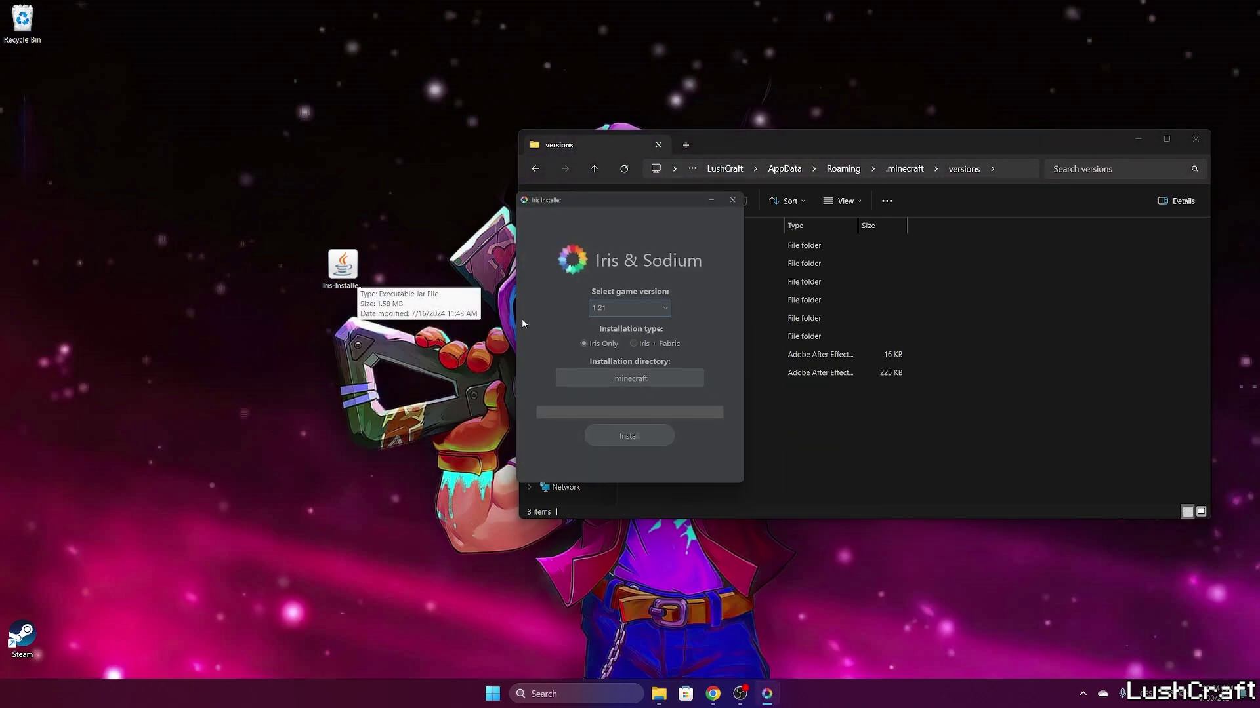
- Install Iris & Sodium for game version 1.21 as Iris Only in the .minecraft directory and close the installer
click(636, 309)
click(627, 323)
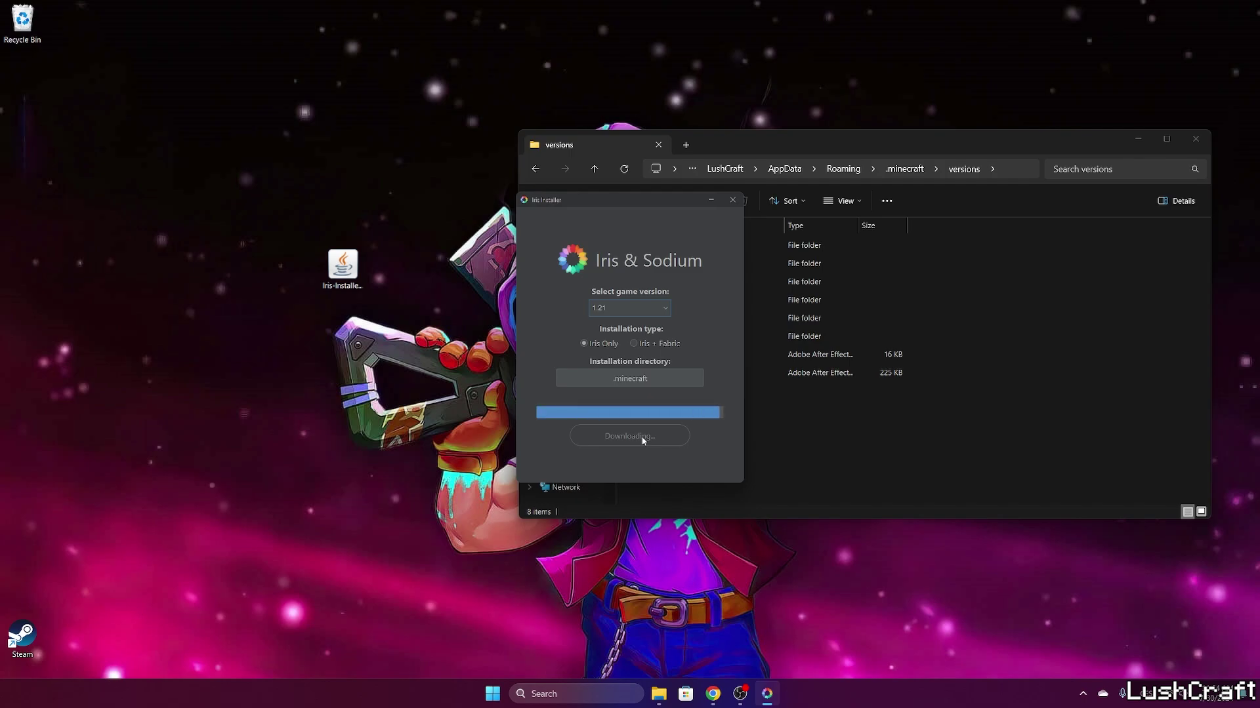
click(733, 200)
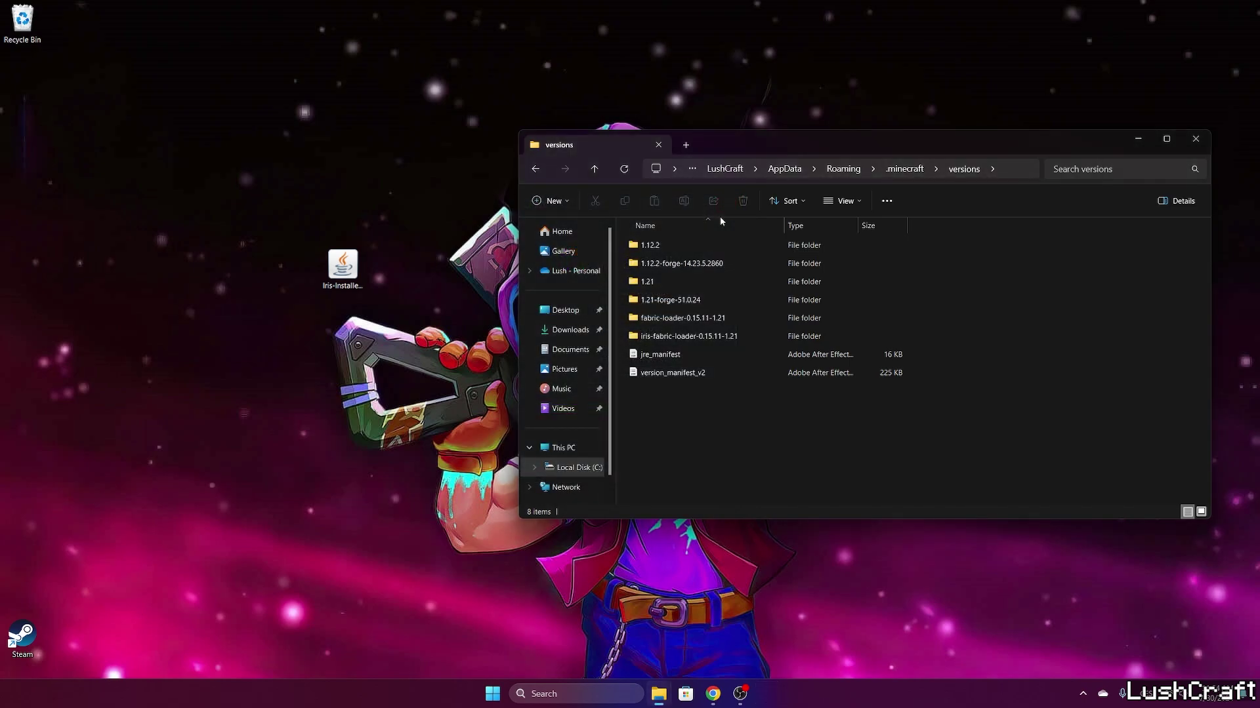
- Check the versions folder for the iris-fabric-loader-0.15.11-1.21 folder and close the folder window
click(669, 338)
click(655, 430)
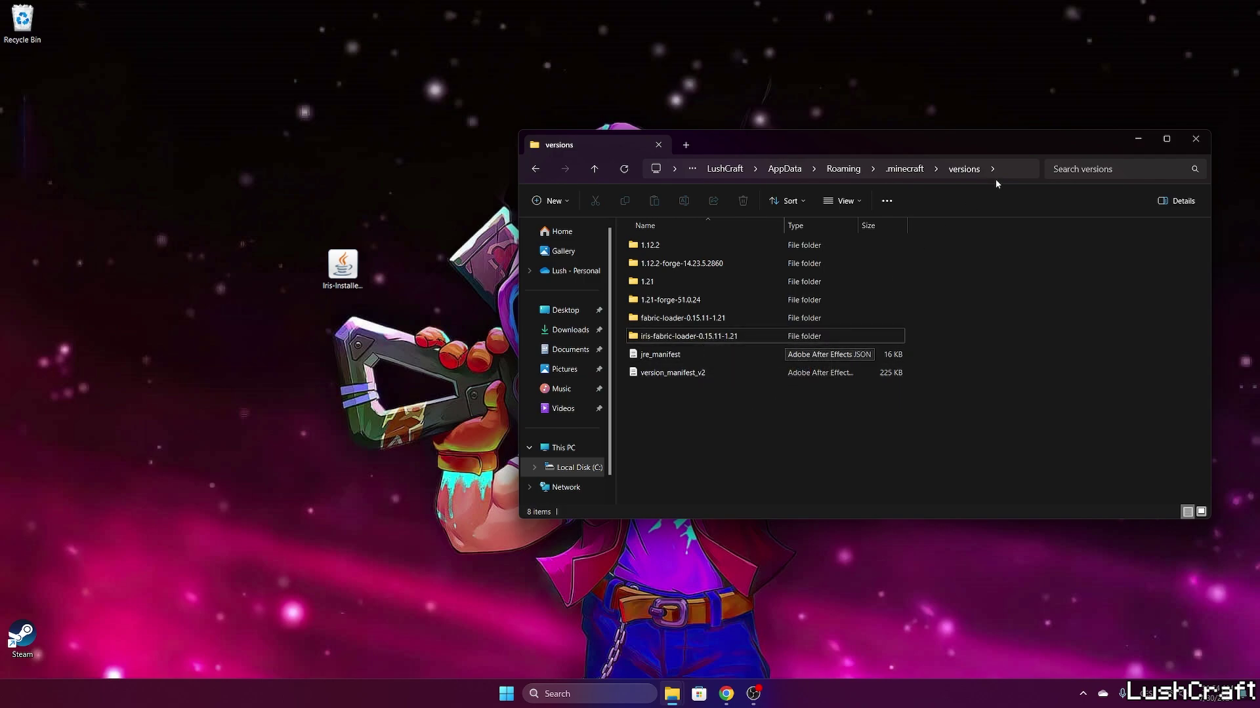
drag(926, 144, 833, 135)
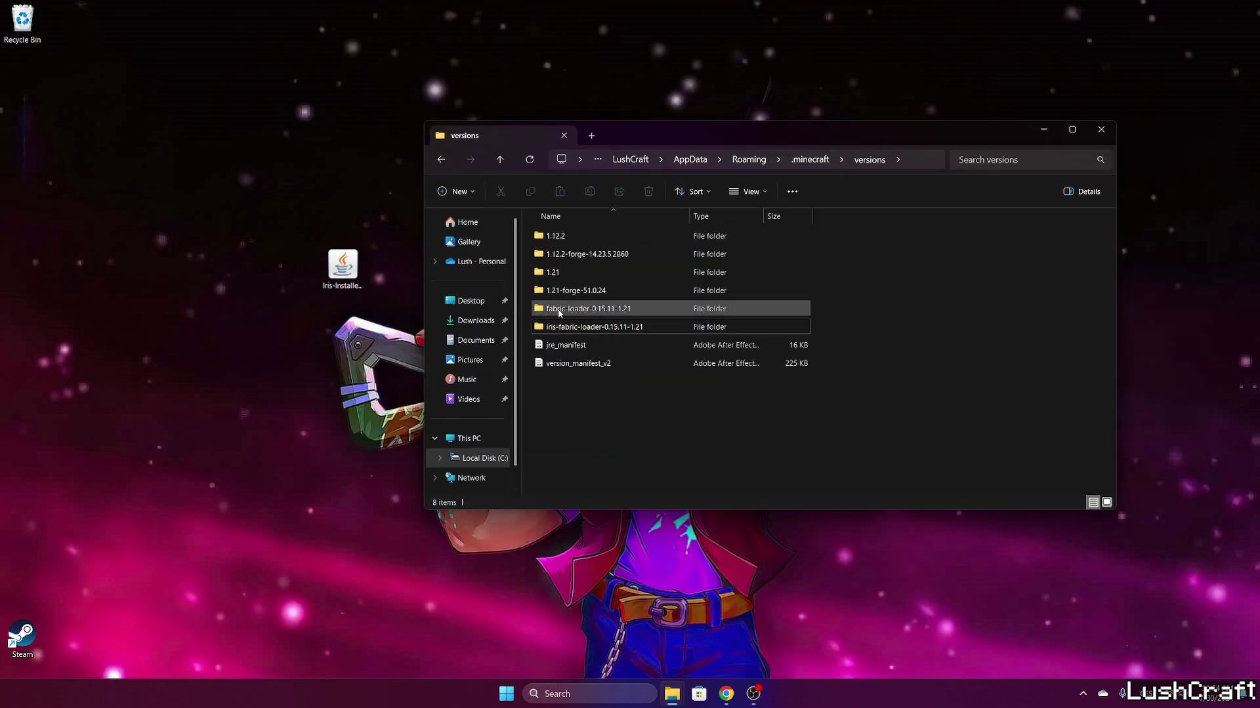
click(351, 275)
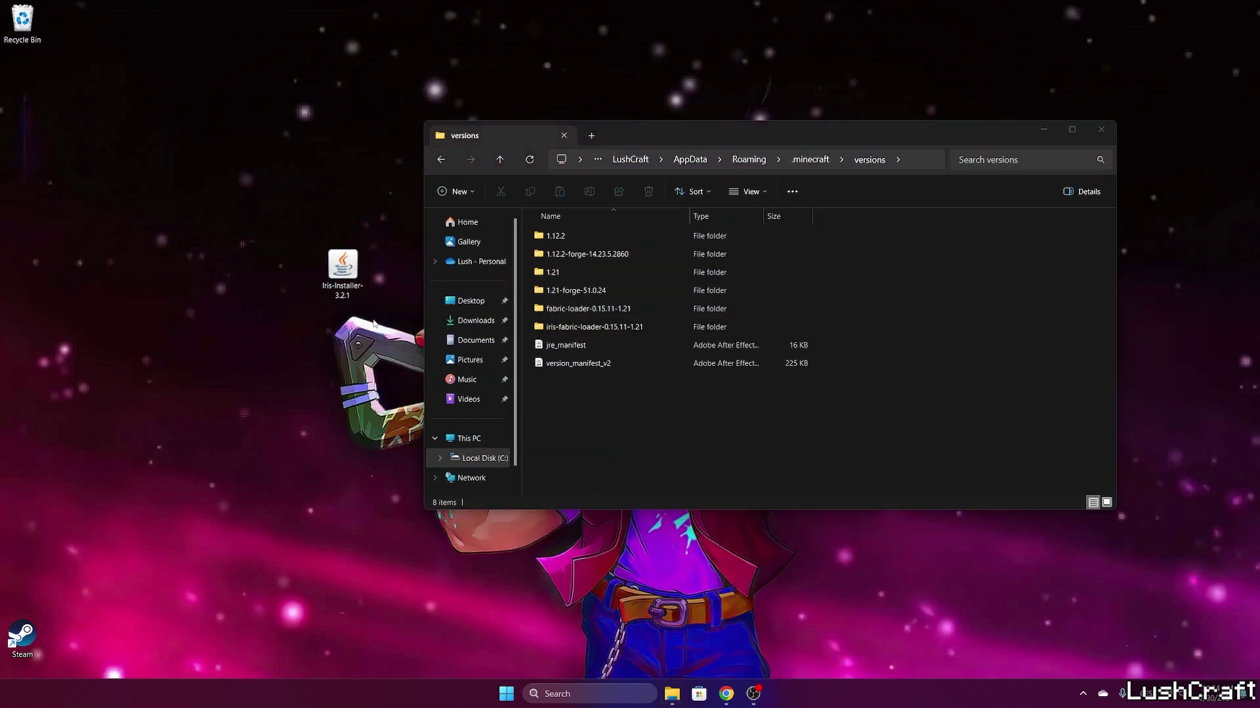
click(1101, 131)
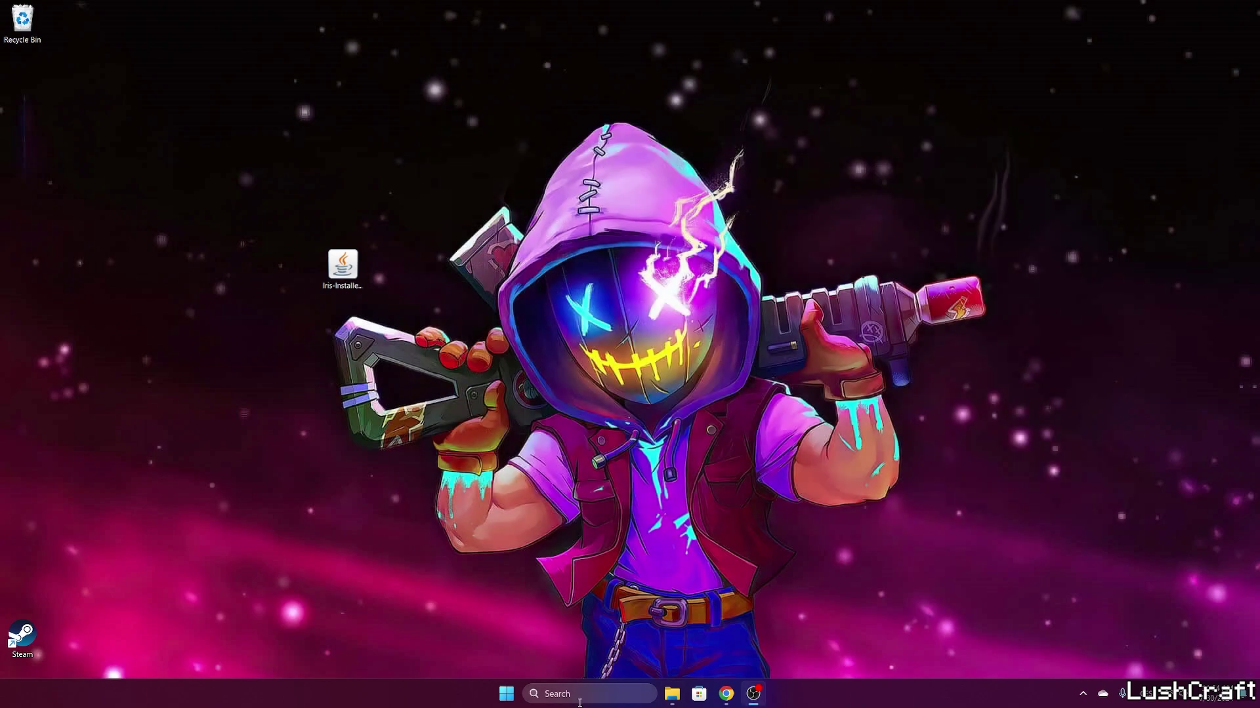
- Open the Minecraft Launcher through a Windows search and start the game with the Iris & Sodium for 1.21 installation
click(579, 697)
text(minecraft launcher)
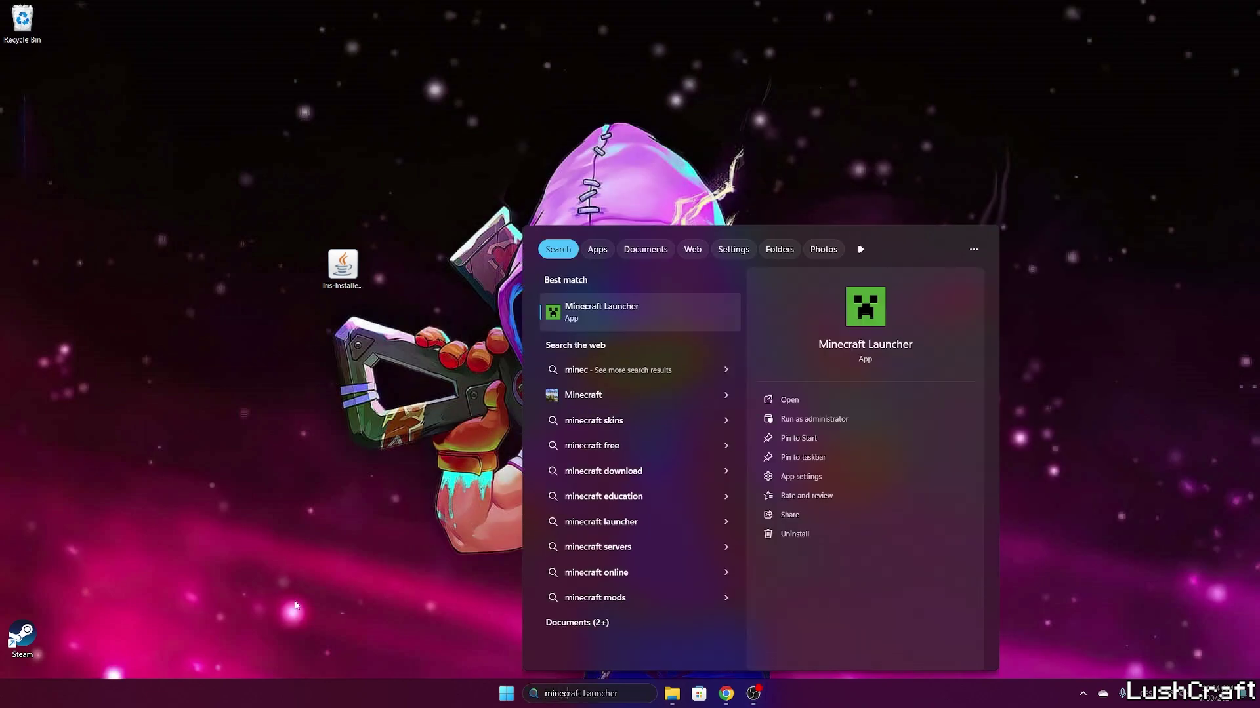
key(Return)
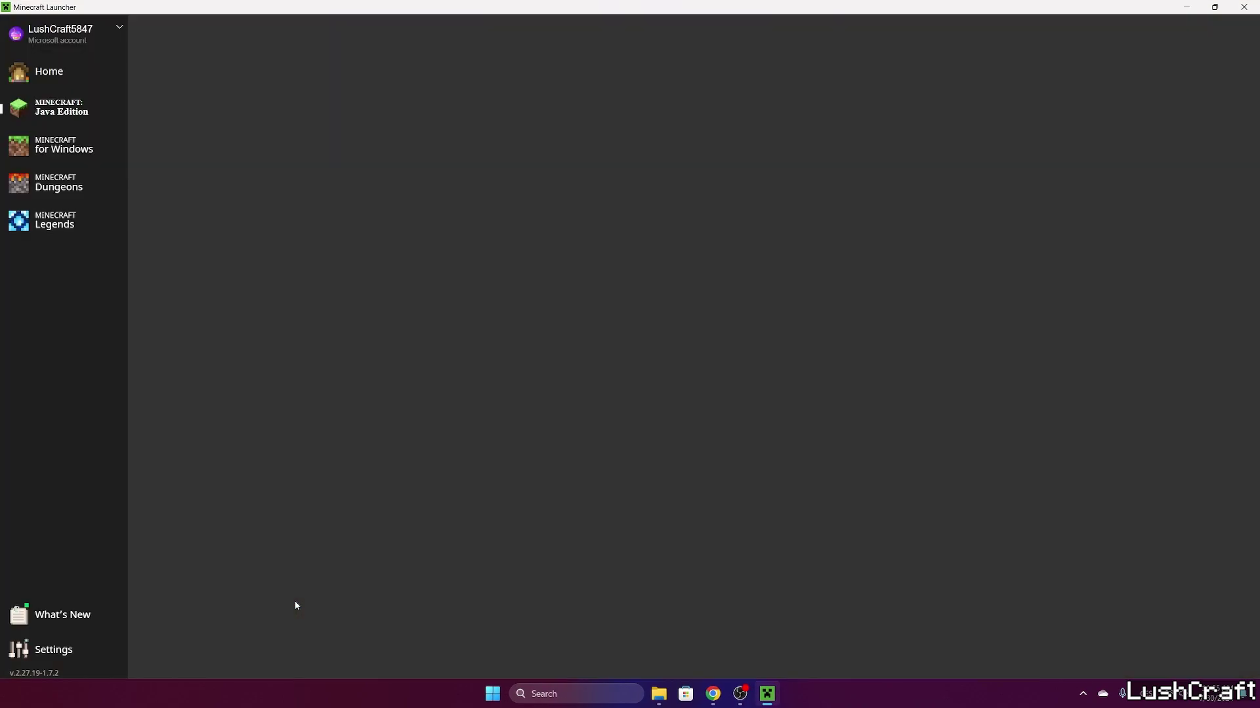
click(191, 493)
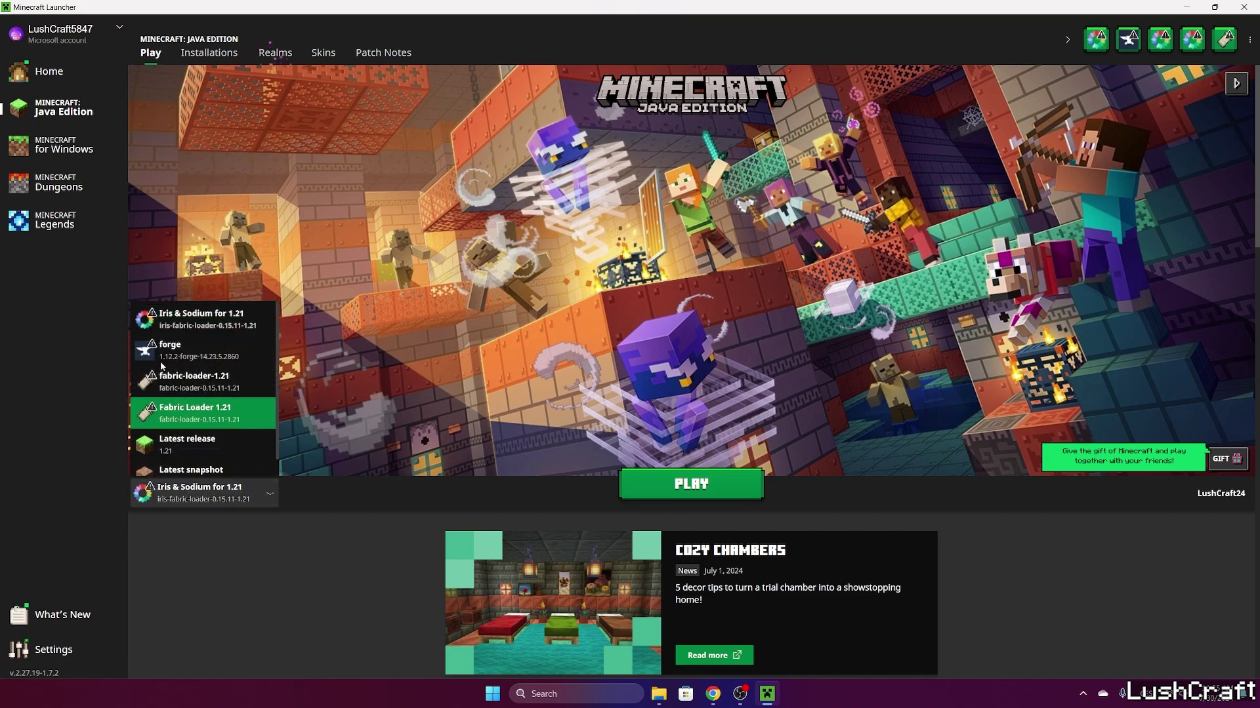
key(Escape)
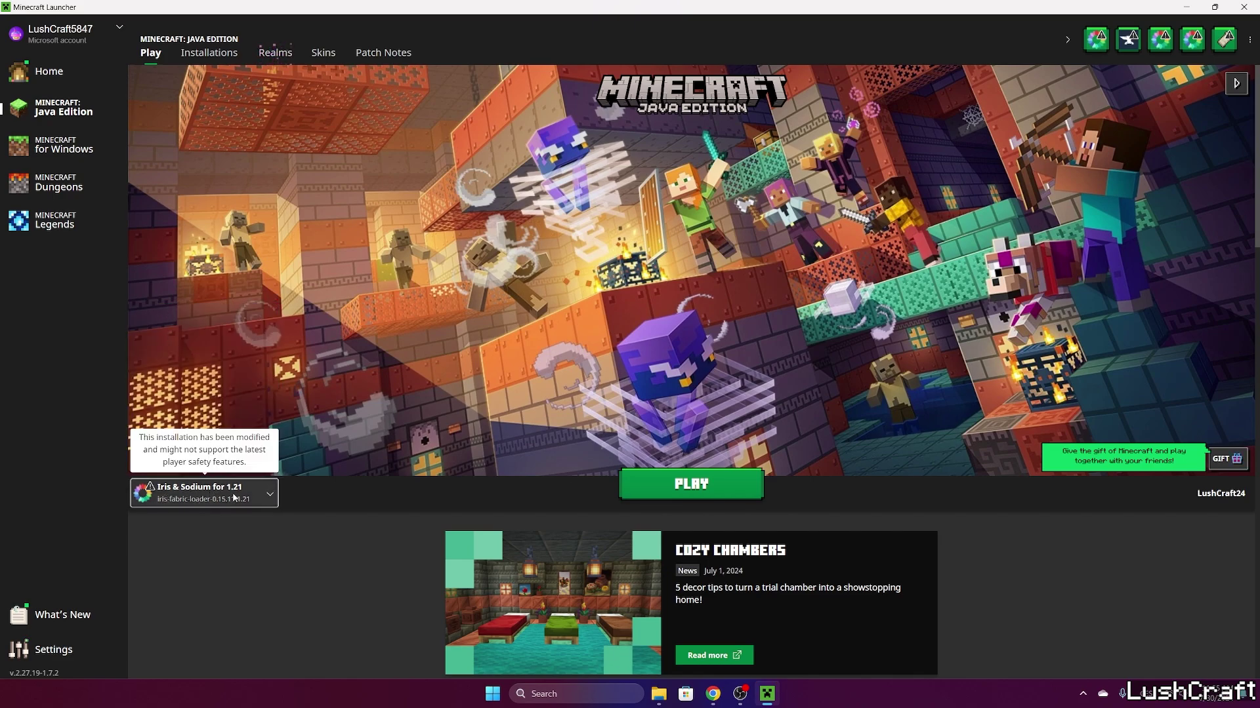
click(643, 493)
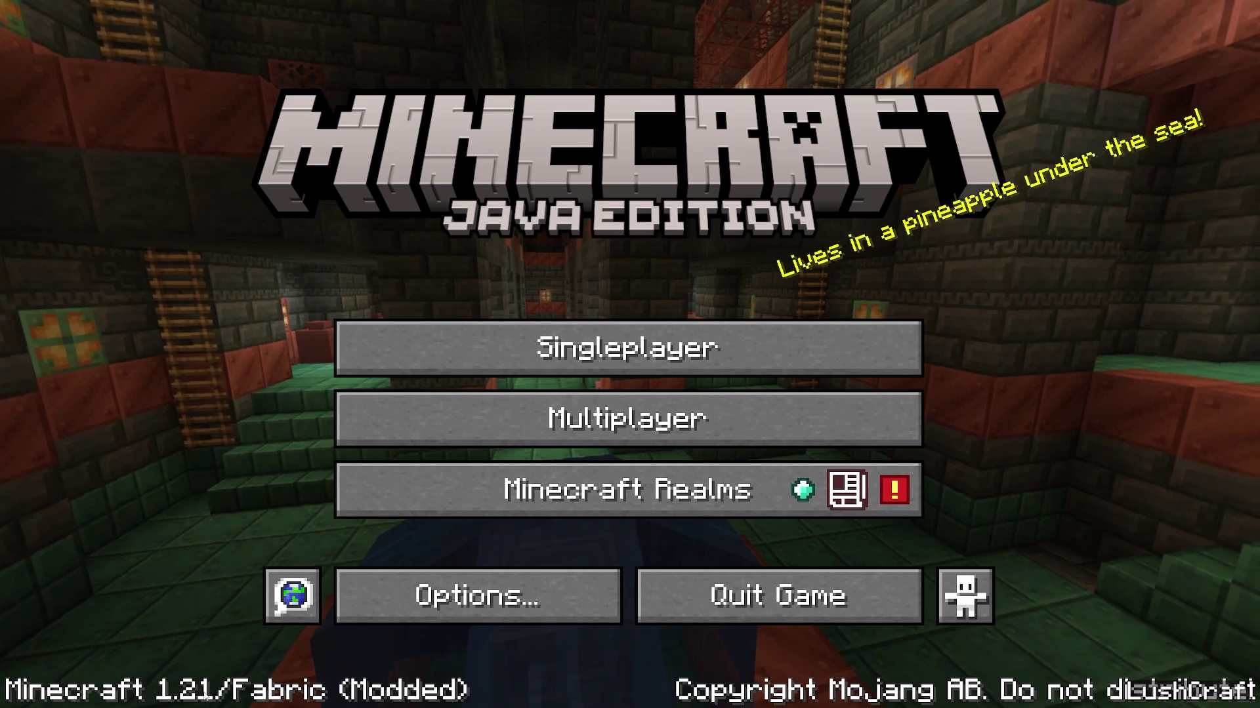
- Load the first world in the singleplayer list and walk to the open area near the village bell
click(496, 348)
double_click(449, 208)
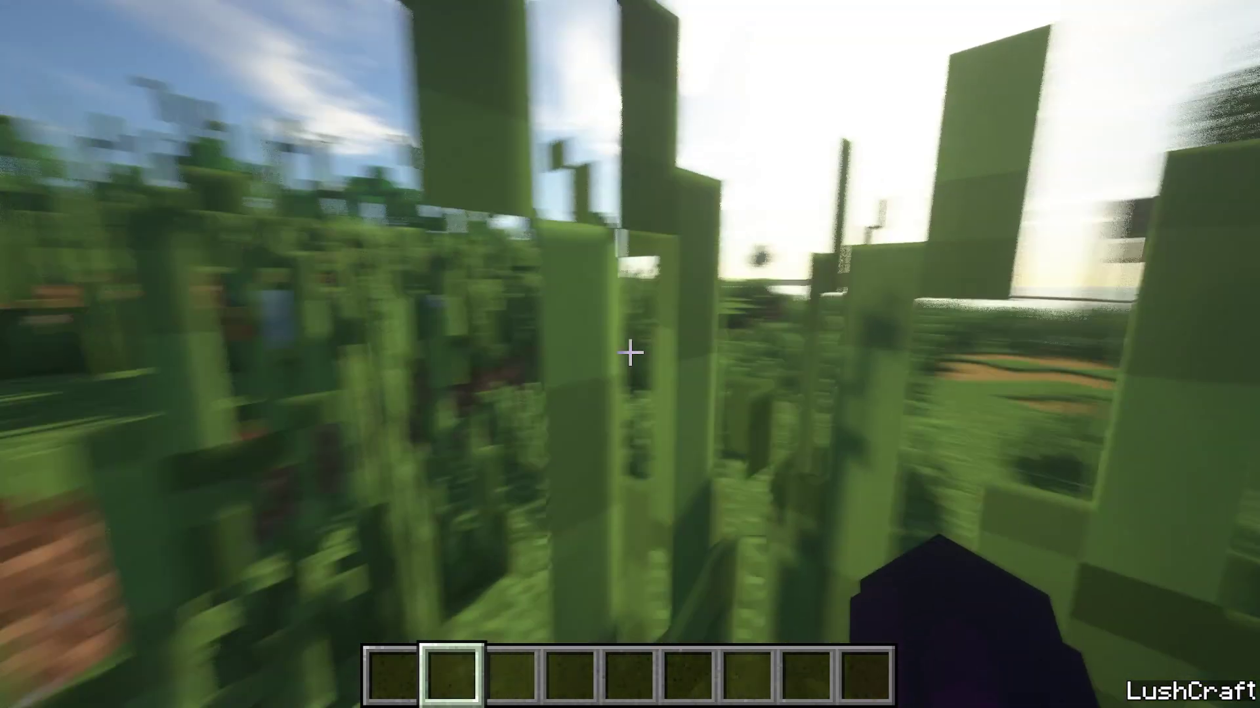
key(w)
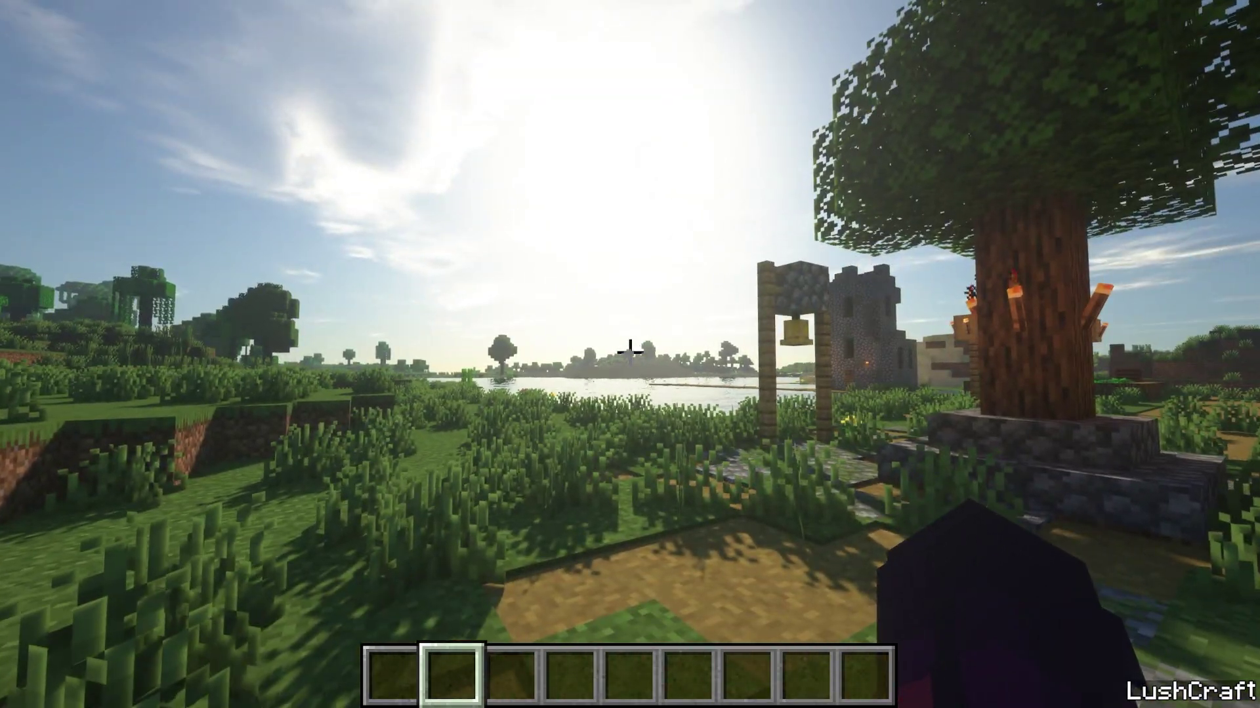
- Pause the game and open the Shader Packs screen from the video settings
key(Escape)
click(535, 433)
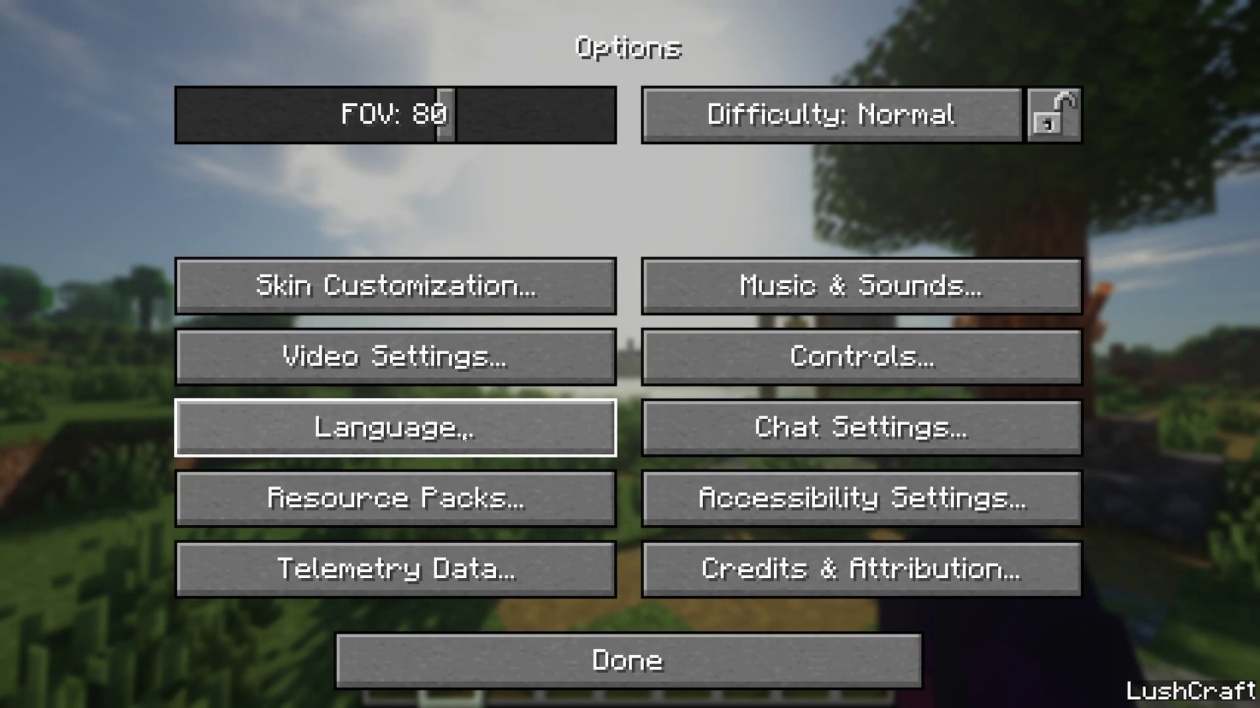
click(440, 379)
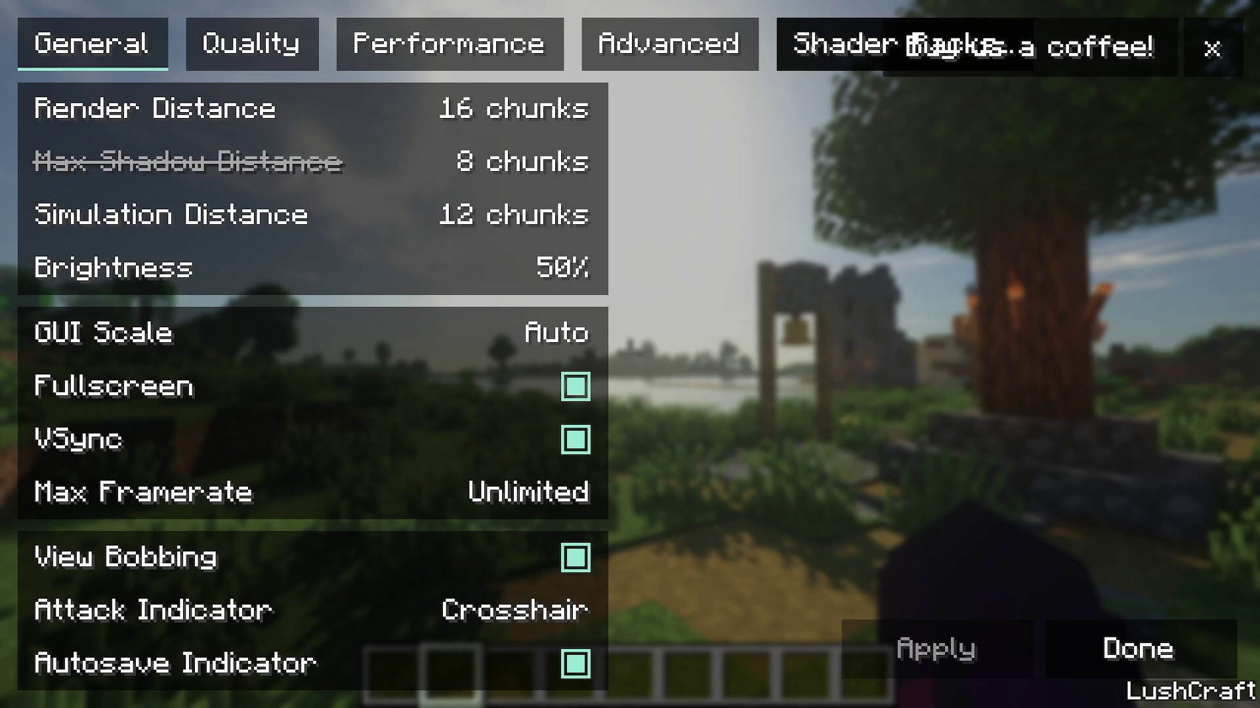
click(811, 45)
- Leave shaders enabled, apply the Bliss_v2.0.4_(Chocapic13_Shaders_edit).zip pack, and return to the world
click(648, 149)
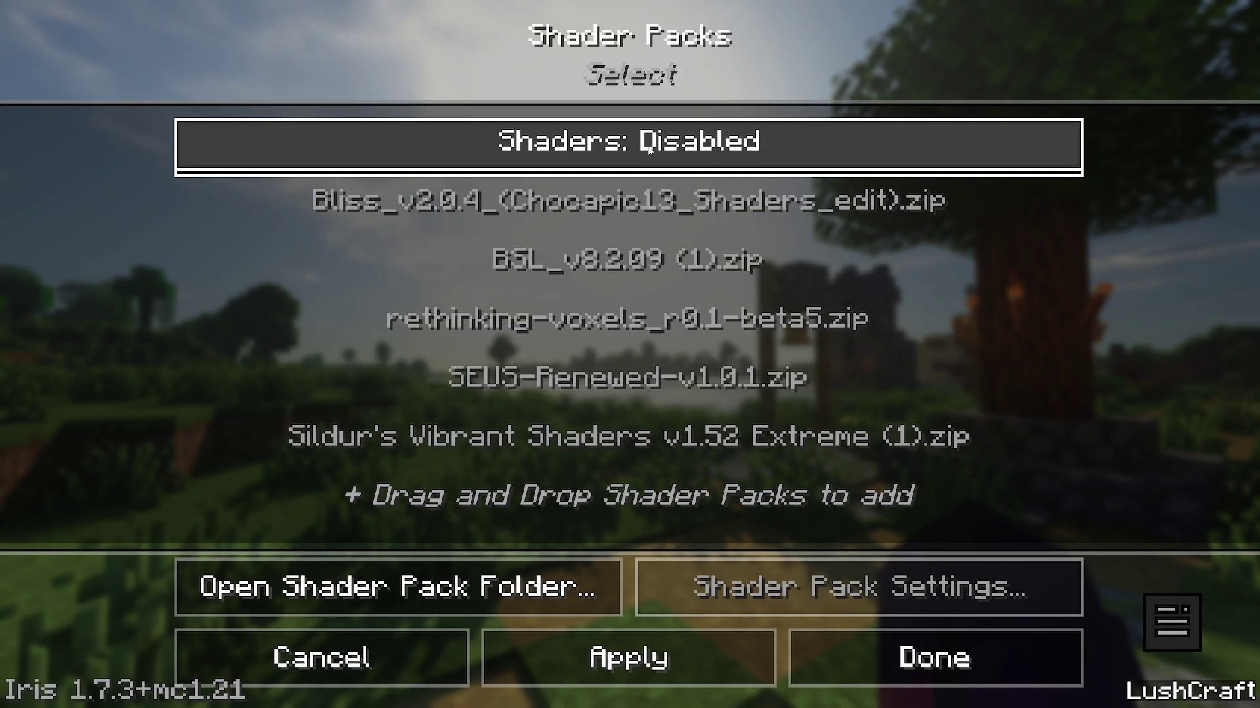
click(683, 155)
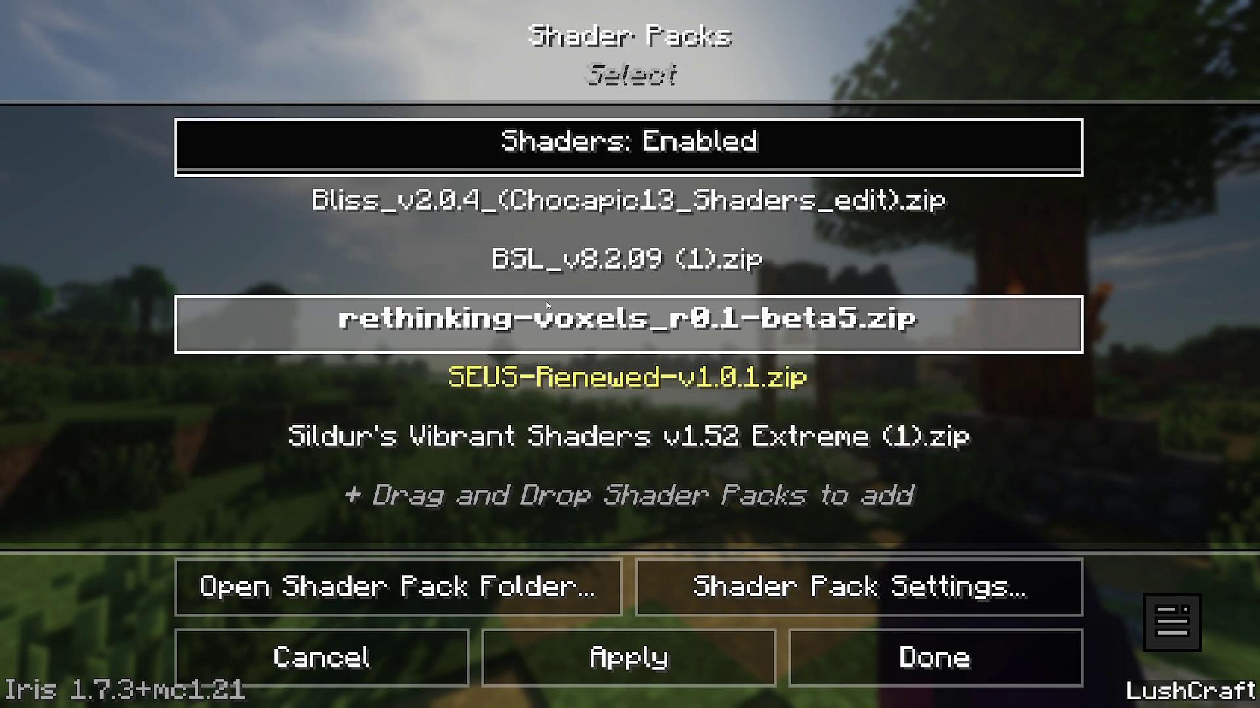
click(537, 214)
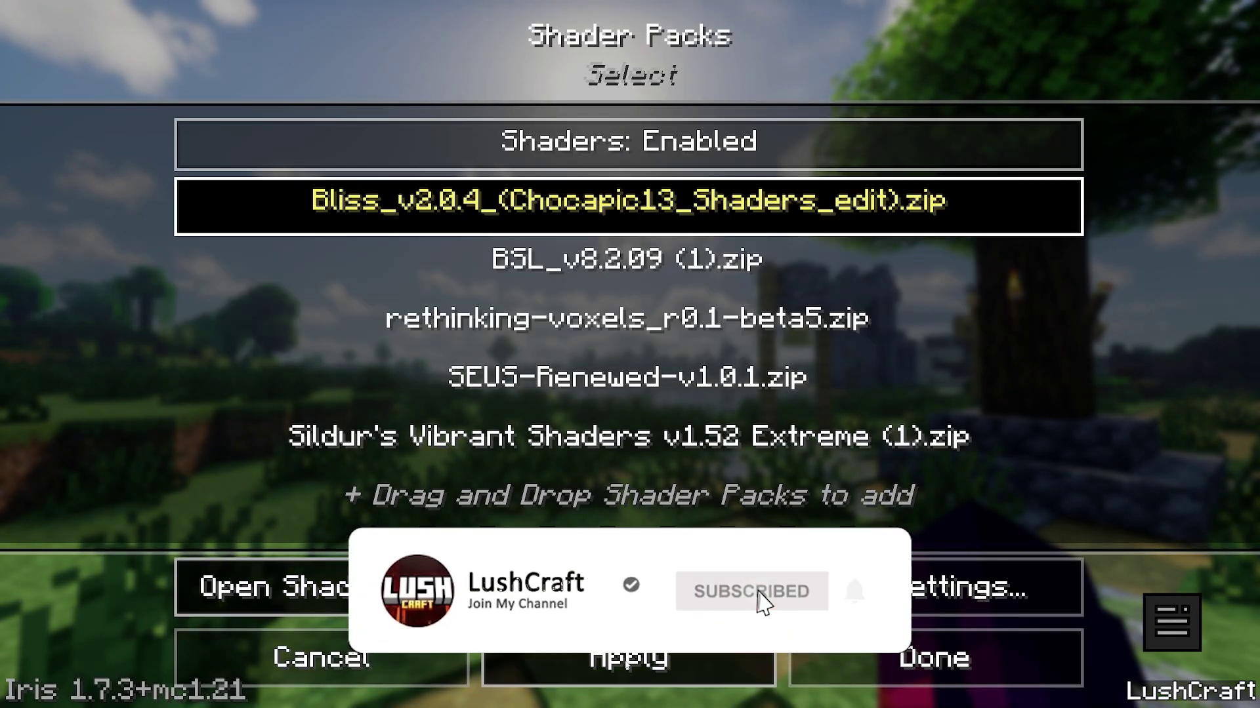
key(Escape)
key(Escape)
key(Escape)
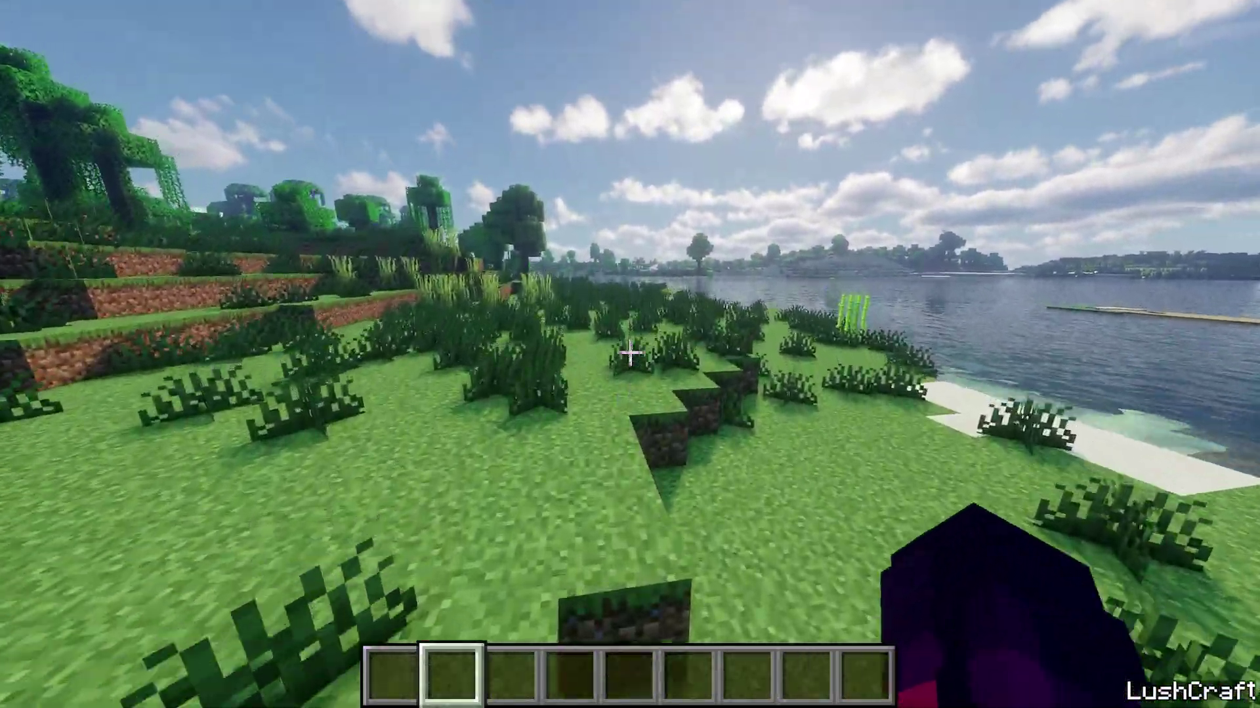
- Walk along the shore, past the village tower and over the plank path to examine the water, lighting and clouds
key(w)
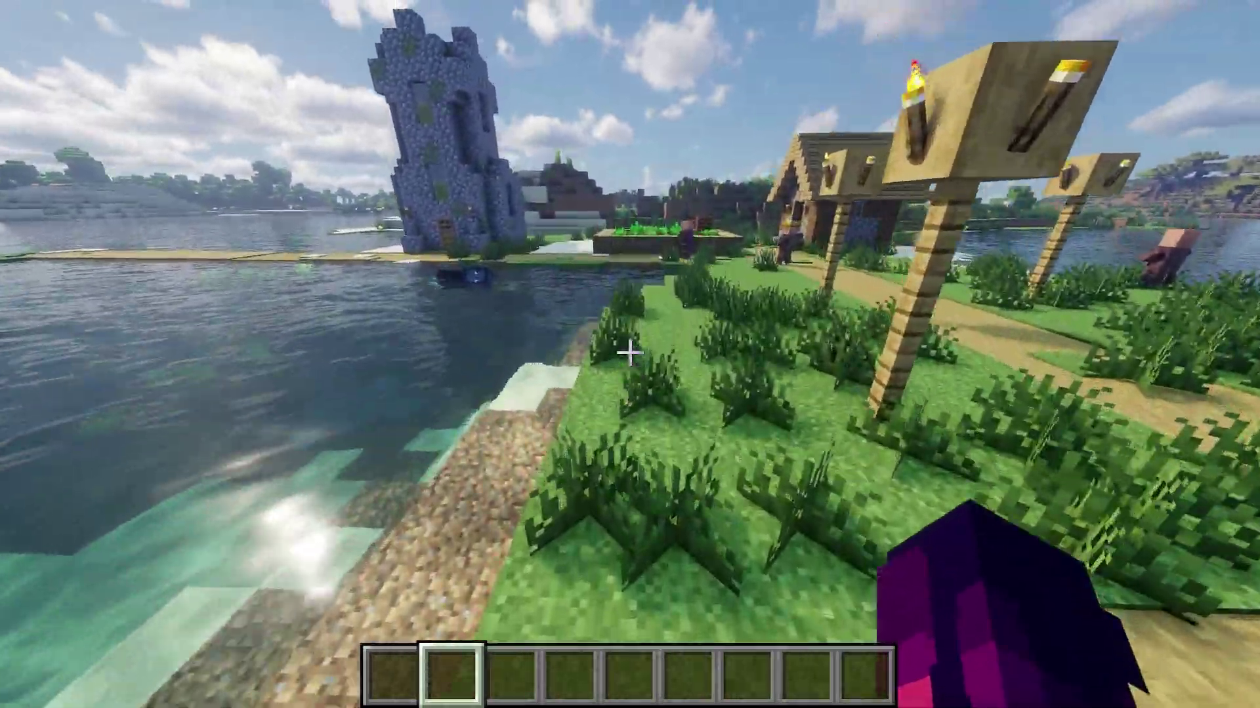
key(w)
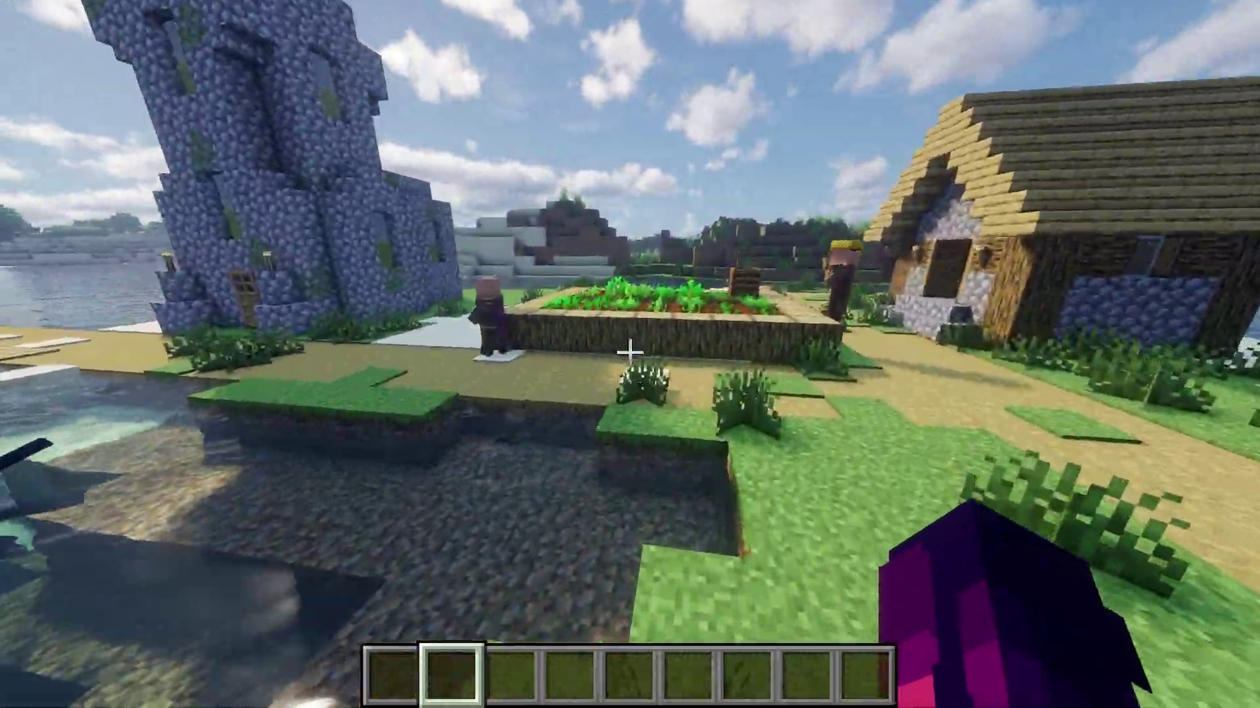
key(w)
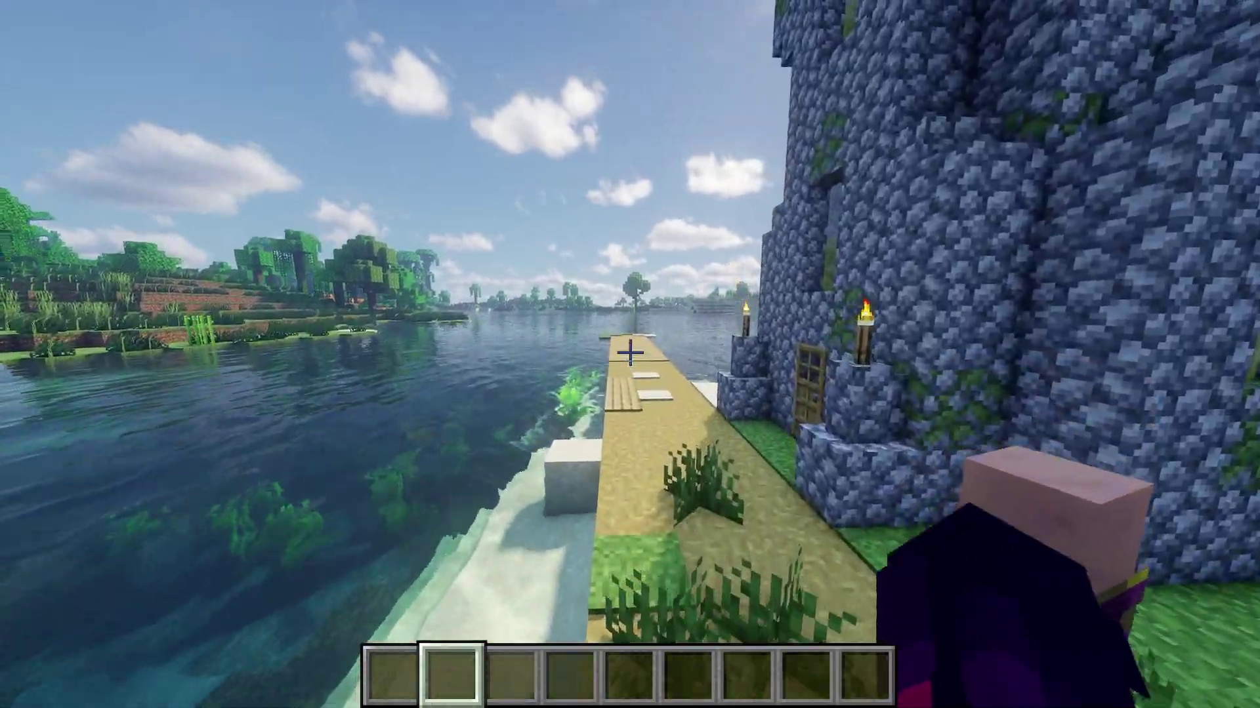
key(w)
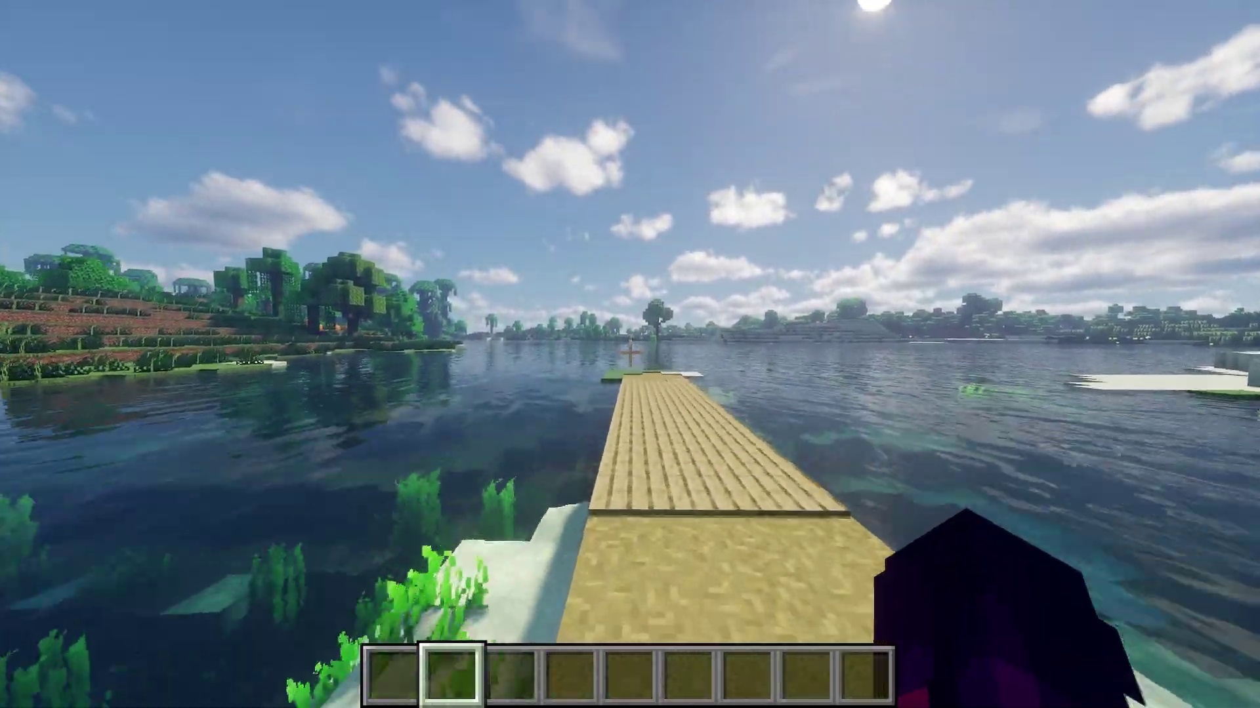
key(w)
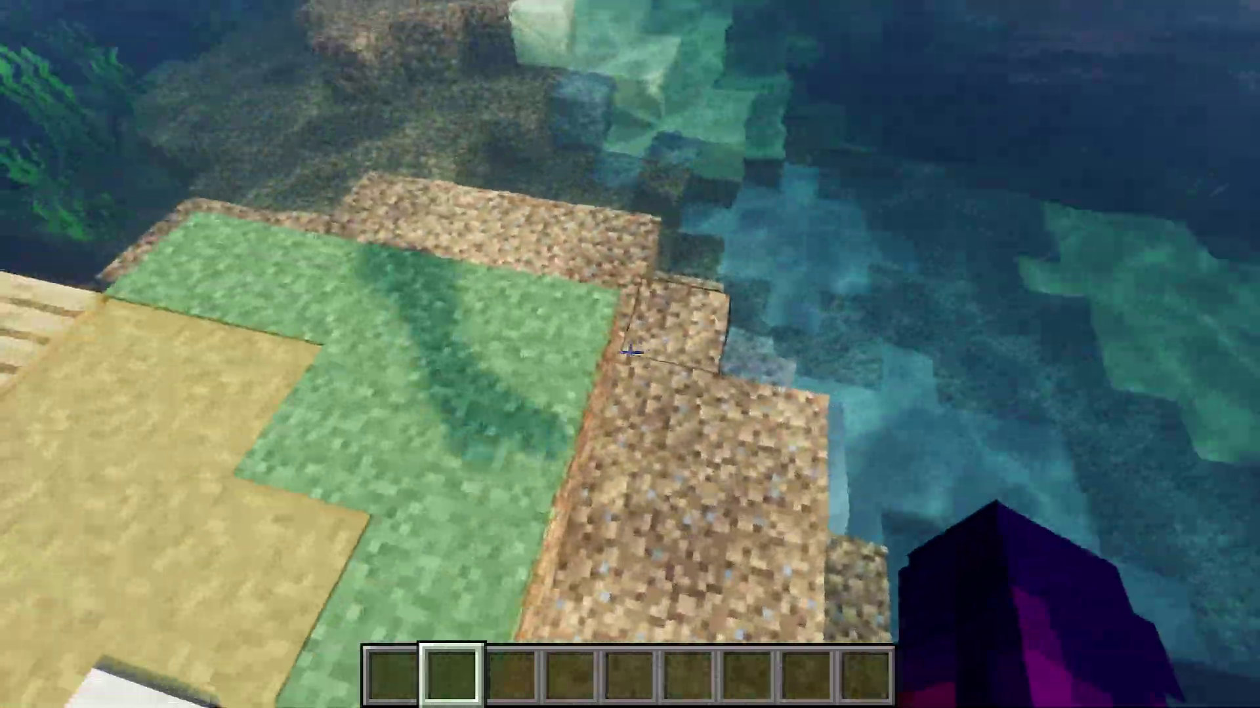
key(w)
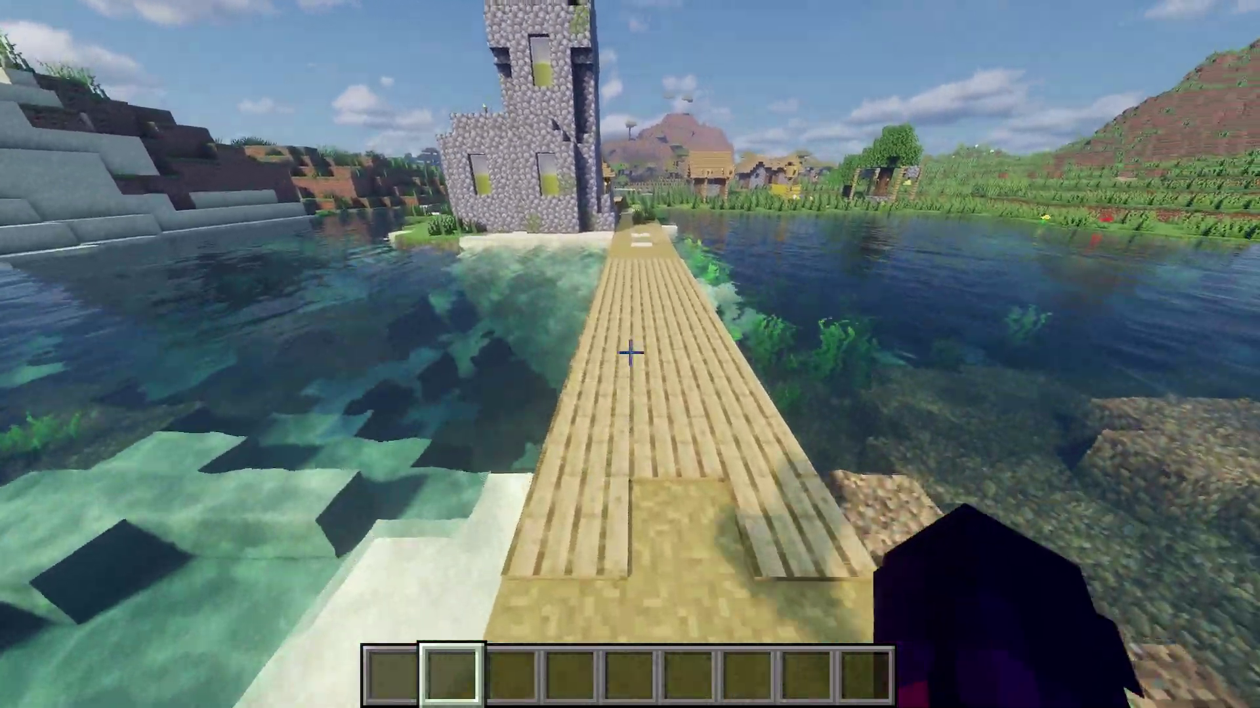